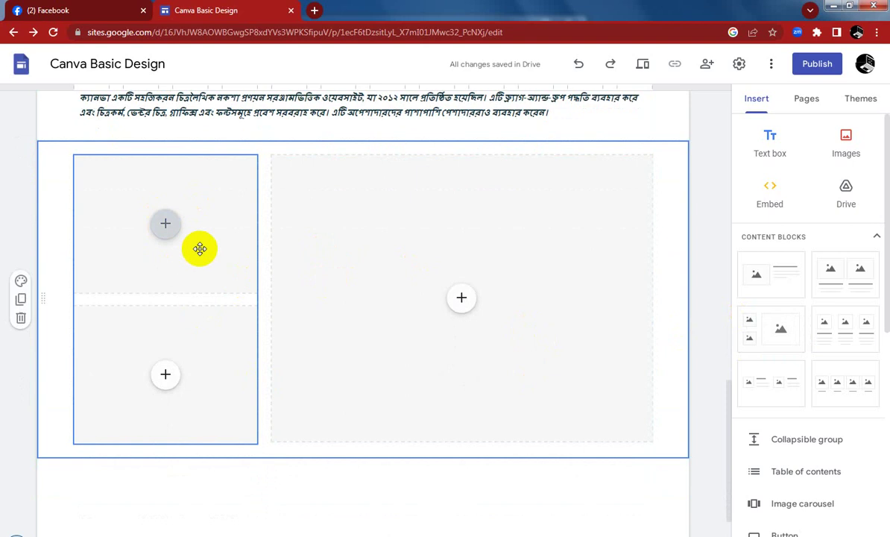
- Upload the Eagle Tech logo image into the upper small placeholder of the empty three-image block
{"action": "left_click", "coordinate": [165, 224]}
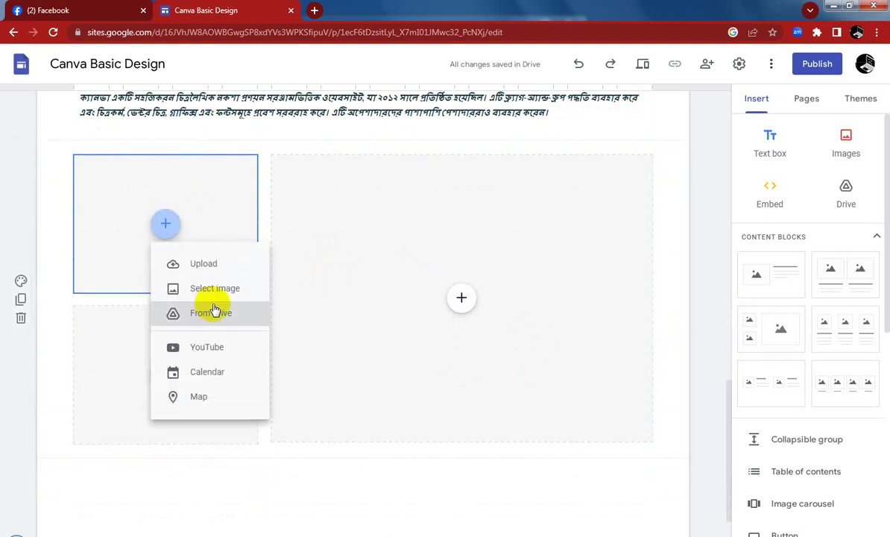
{"action": "left_click", "coordinate": [203, 264]}
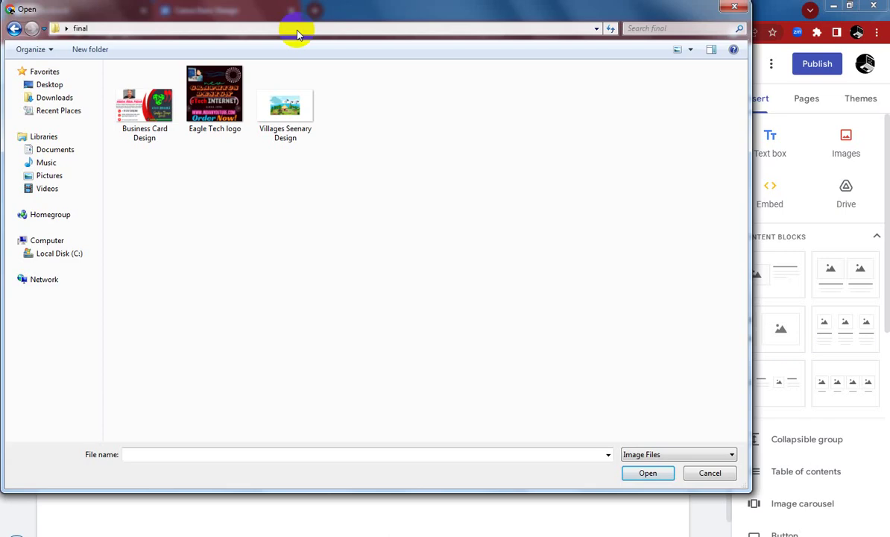
{"action": "double_click", "coordinate": [199, 89]}
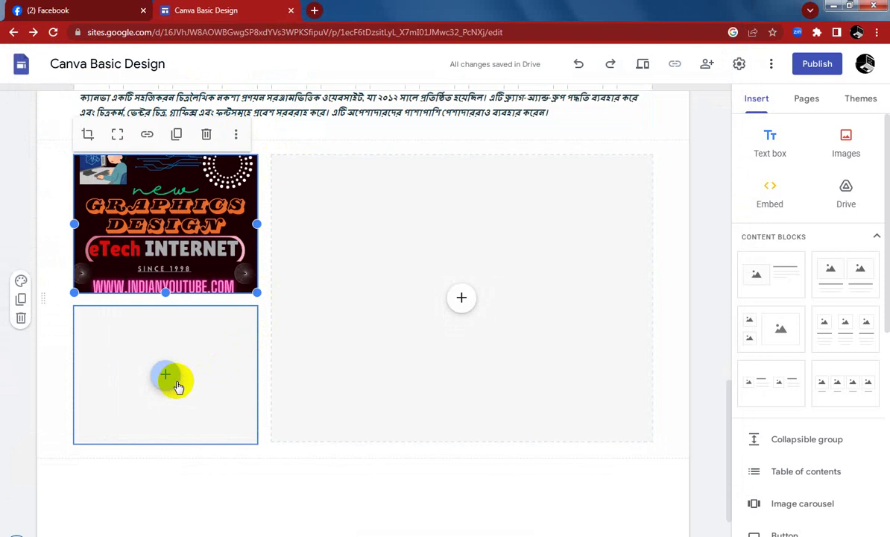
- Upload the Eagle Tech logo image into the large placeholder of the same block
{"action": "left_click", "coordinate": [457, 300]}
{"action": "left_click", "coordinate": [474, 313]}
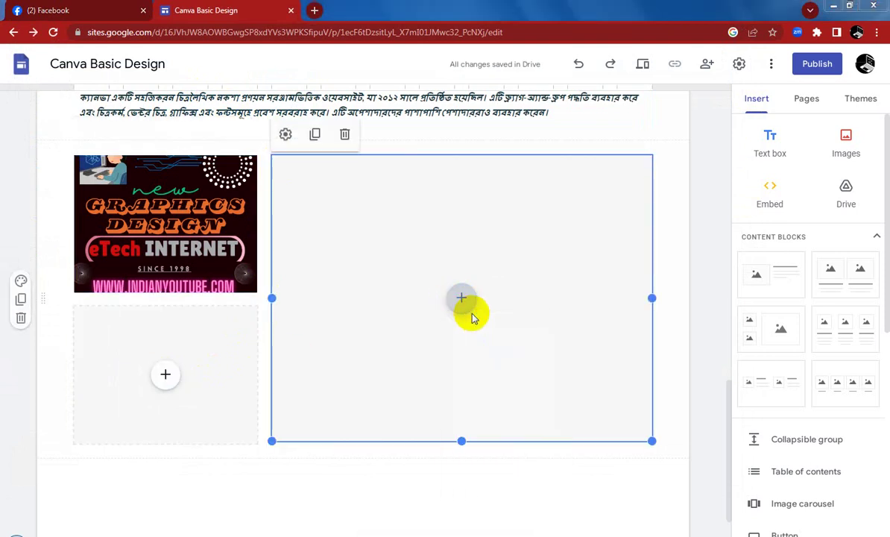
{"action": "left_click", "coordinate": [471, 316]}
{"action": "double_click", "coordinate": [224, 93]}
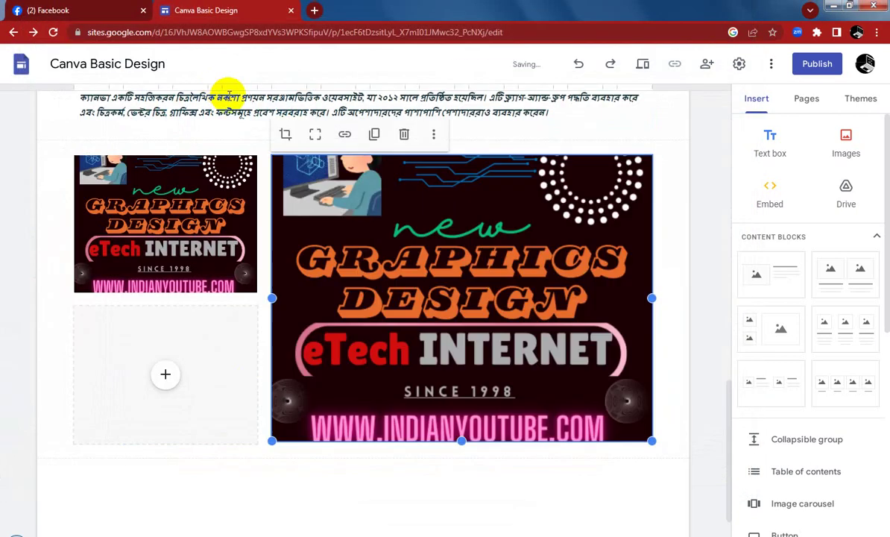
{"action": "left_click", "coordinate": [311, 273]}
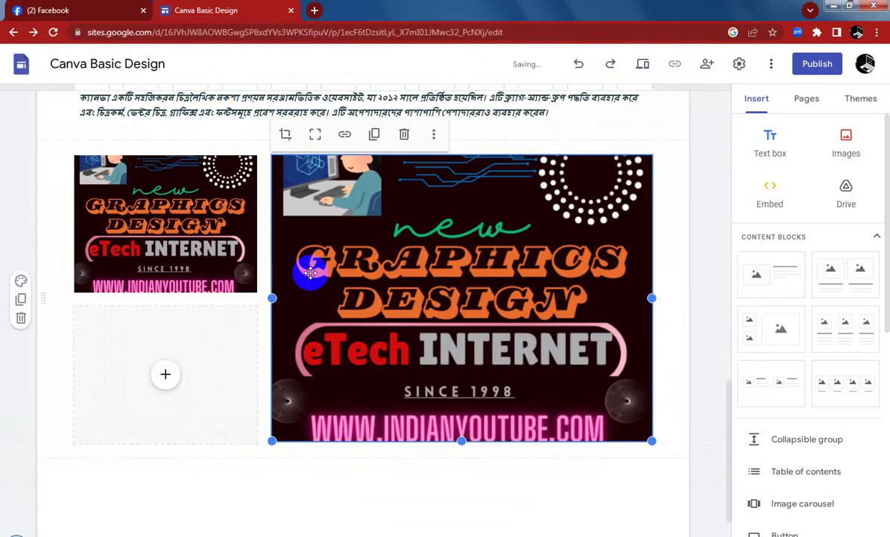
- Upload the Eagle Tech logo image into the remaining lower small placeholder
{"action": "left_click", "coordinate": [167, 375]}
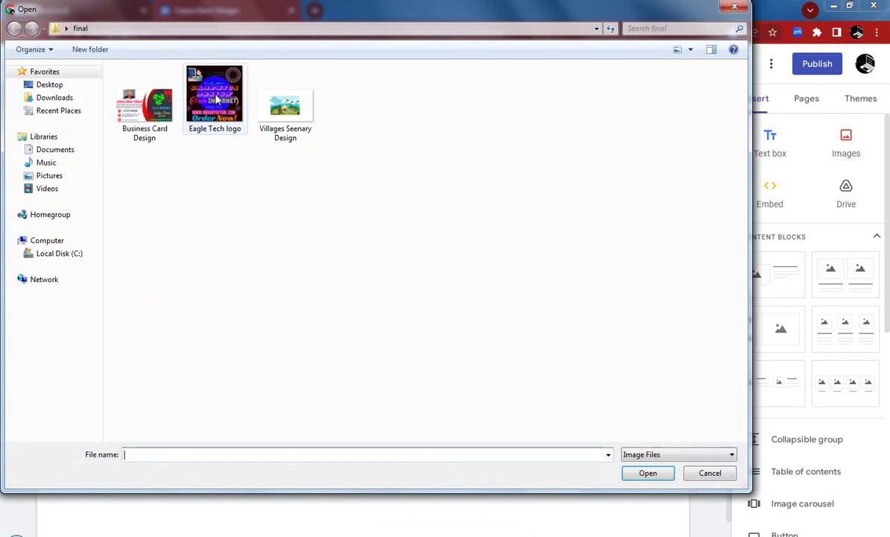
{"action": "double_click", "coordinate": [216, 99]}
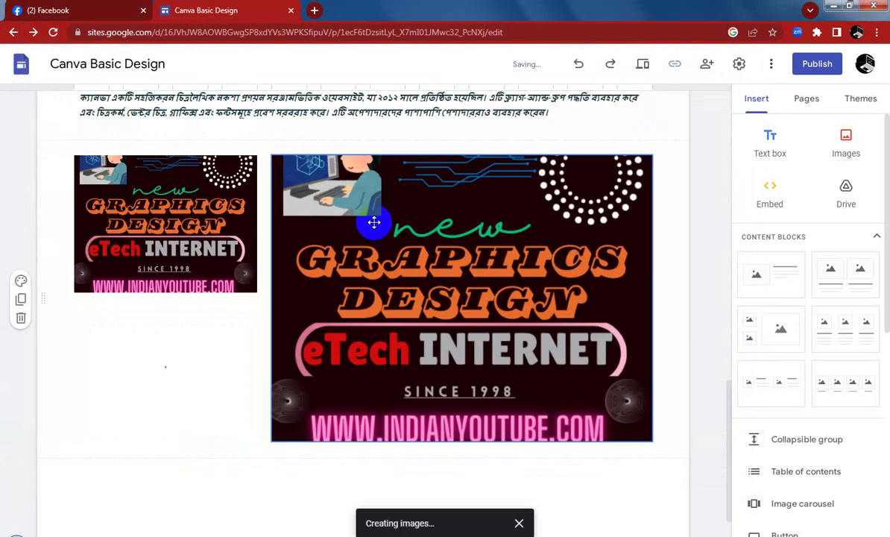
{"action": "scroll", "coordinate": [485, 350], "scroll_direction": "down", "scroll_amount": 1}
{"action": "left_click", "coordinate": [544, 445]}
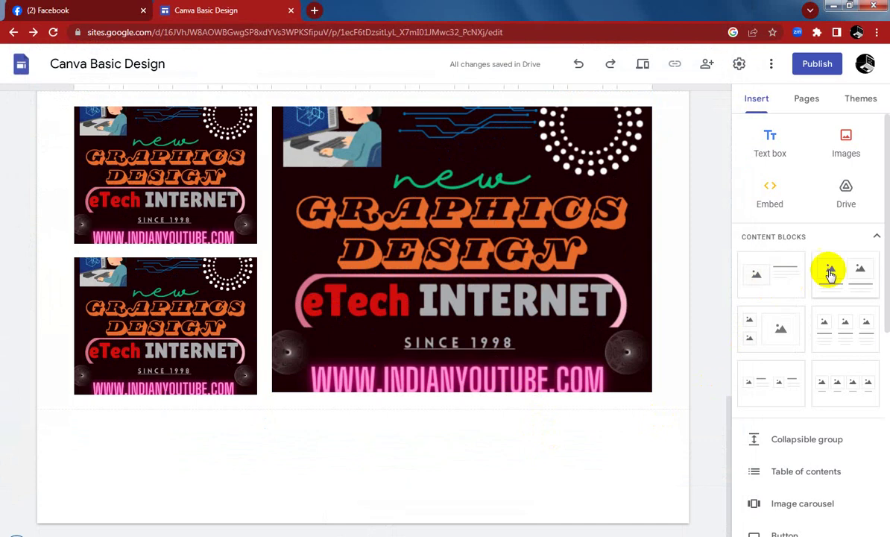
- Add another content block with two small and one large image below the logos, and upload Business Card Design into its large placeholder
{"action": "left_click", "coordinate": [776, 329]}
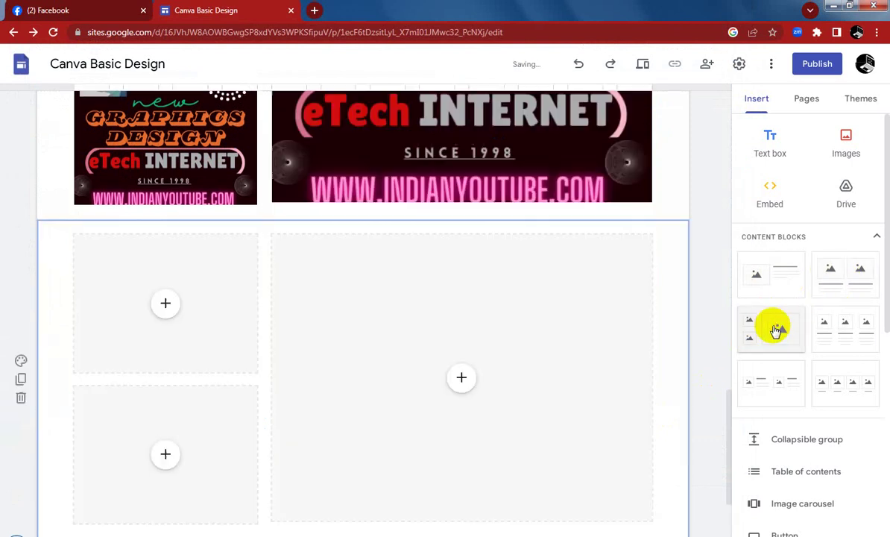
{"action": "left_click", "coordinate": [461, 302]}
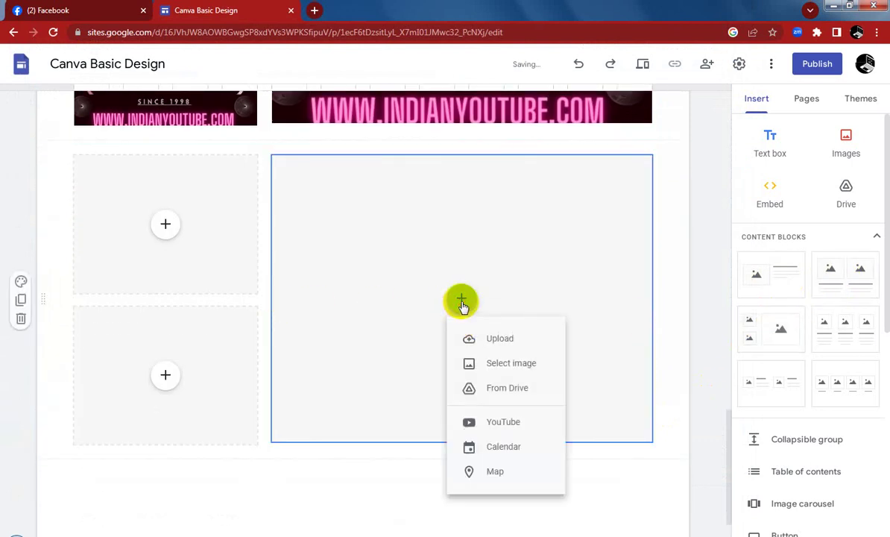
{"action": "left_click", "coordinate": [488, 340]}
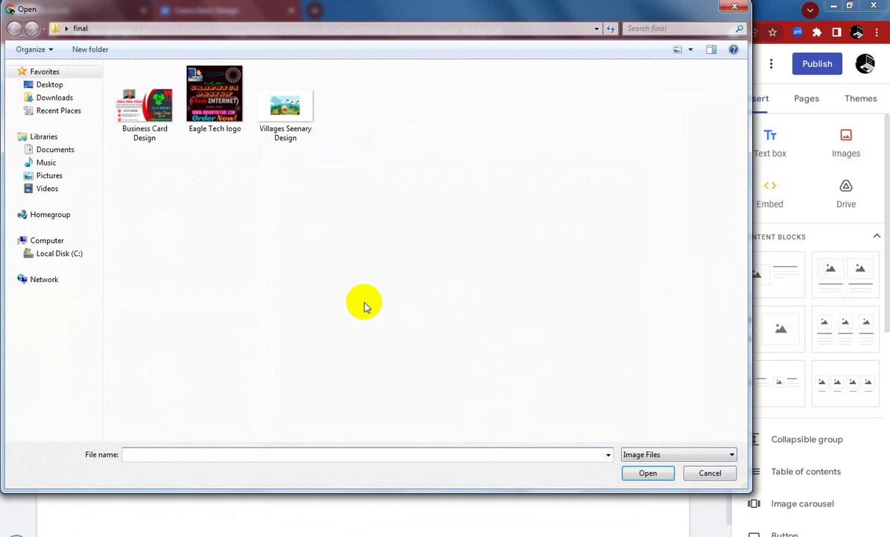
{"action": "double_click", "coordinate": [146, 105]}
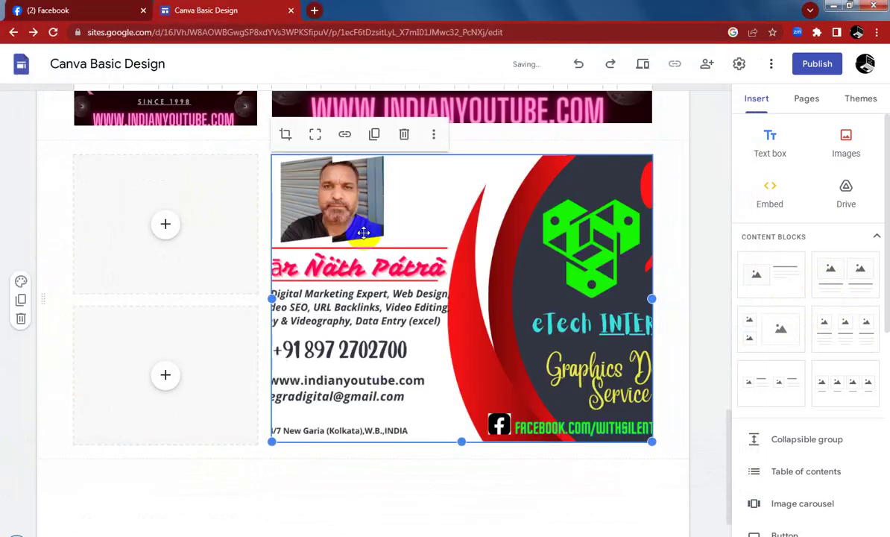
- Upload the Business Card Design image into both small placeholders of the new block
{"action": "left_click", "coordinate": [166, 228]}
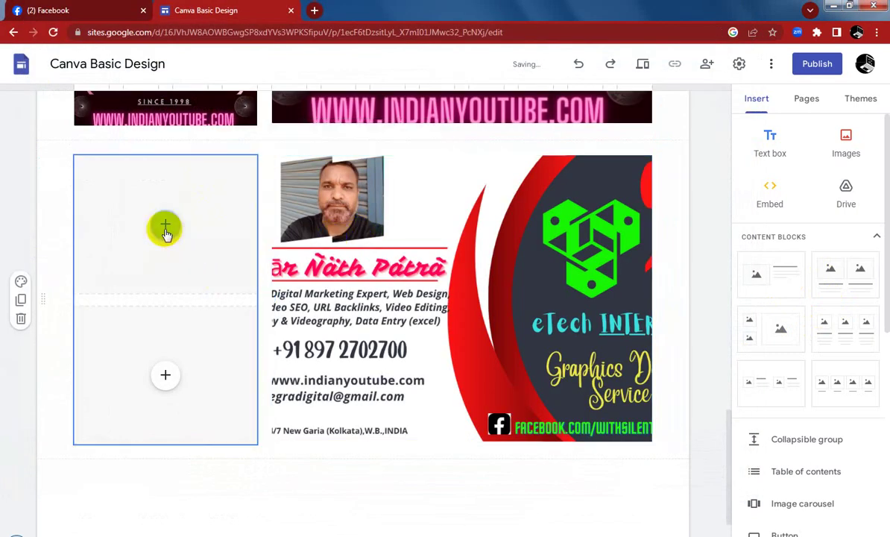
{"action": "left_click", "coordinate": [188, 262]}
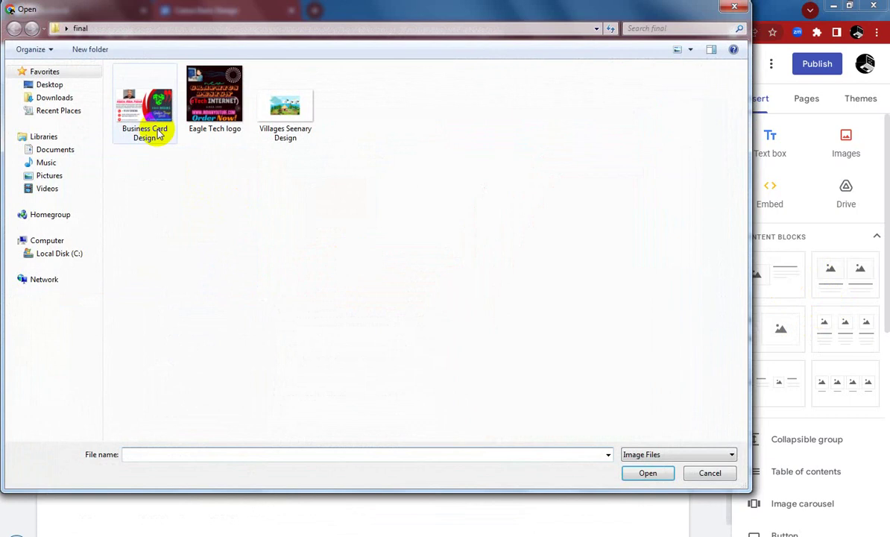
{"action": "double_click", "coordinate": [151, 156]}
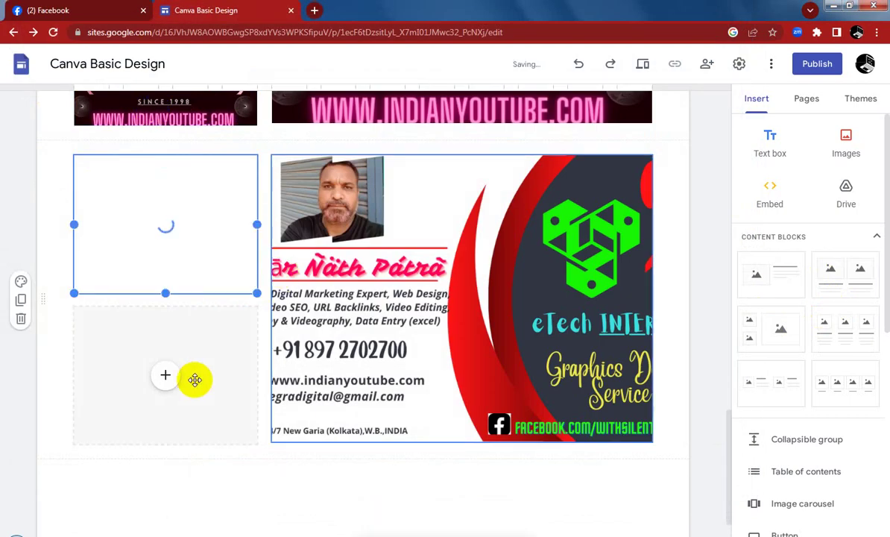
{"action": "left_click", "coordinate": [167, 379]}
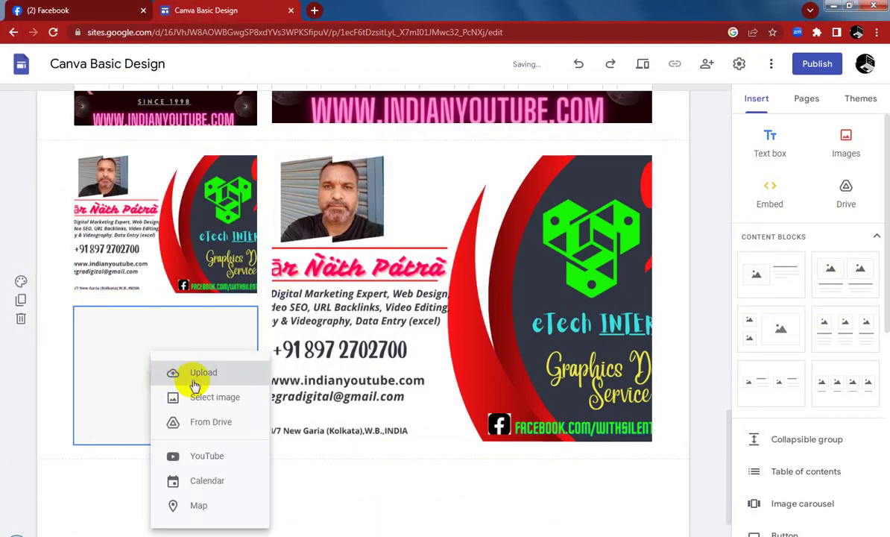
{"action": "left_click", "coordinate": [202, 379]}
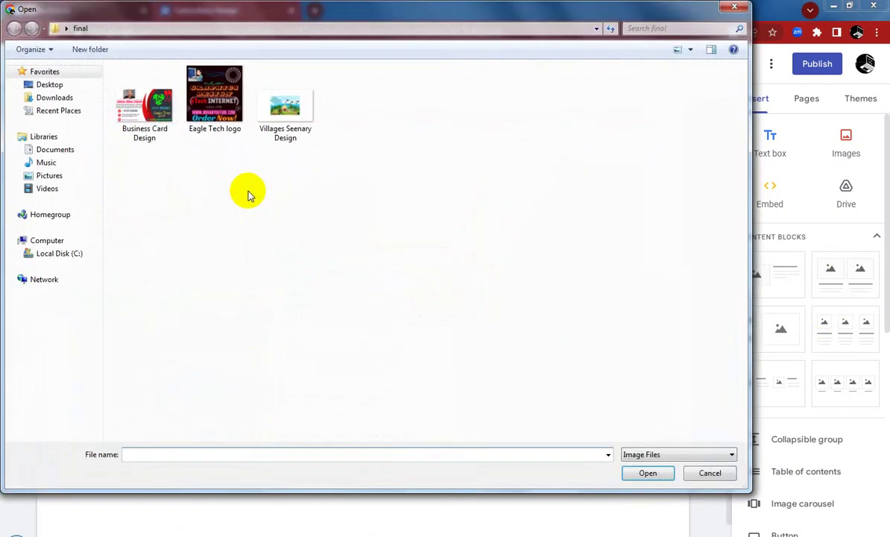
{"action": "left_click", "coordinate": [145, 107]}
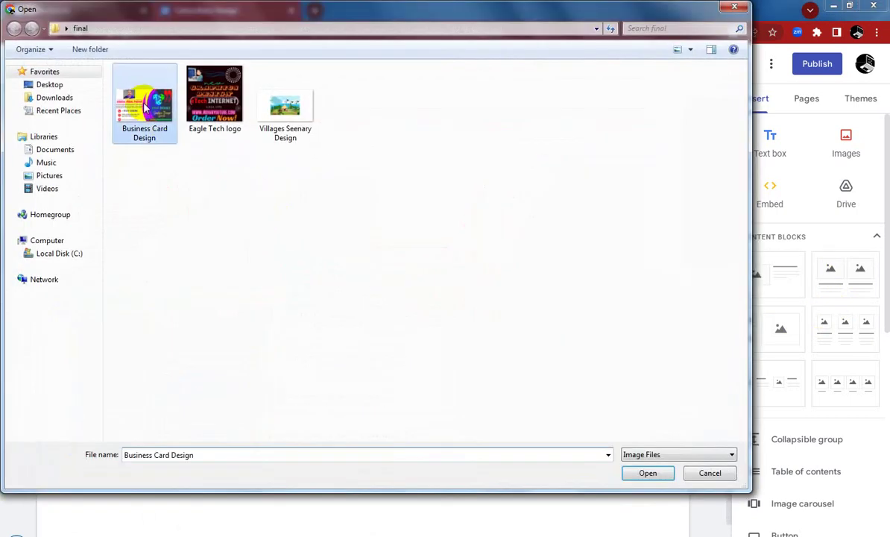
{"action": "double_click", "coordinate": [145, 107]}
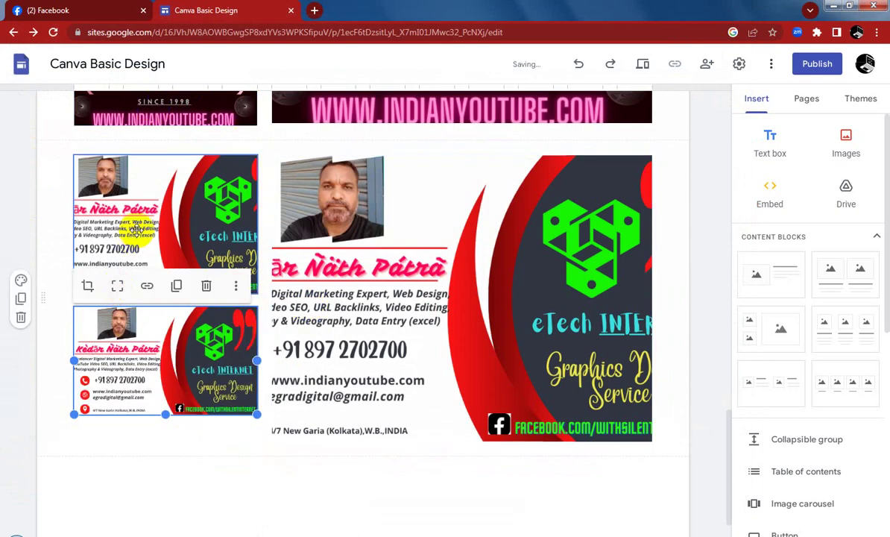
- Uncrop the upper small business card image and the large business card image
{"action": "mouse_move", "coordinate": [138, 205]}
{"action": "left_mouse_down"}
{"action": "mouse_move", "coordinate": [132, 193]}
{"action": "mouse_move", "coordinate": [141, 207]}
{"action": "left_mouse_up"}
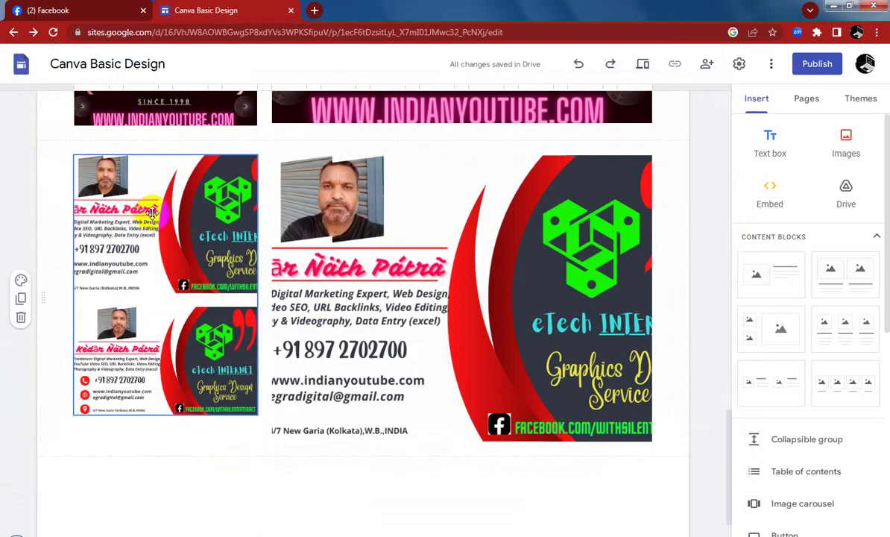
{"action": "left_click", "coordinate": [147, 207]}
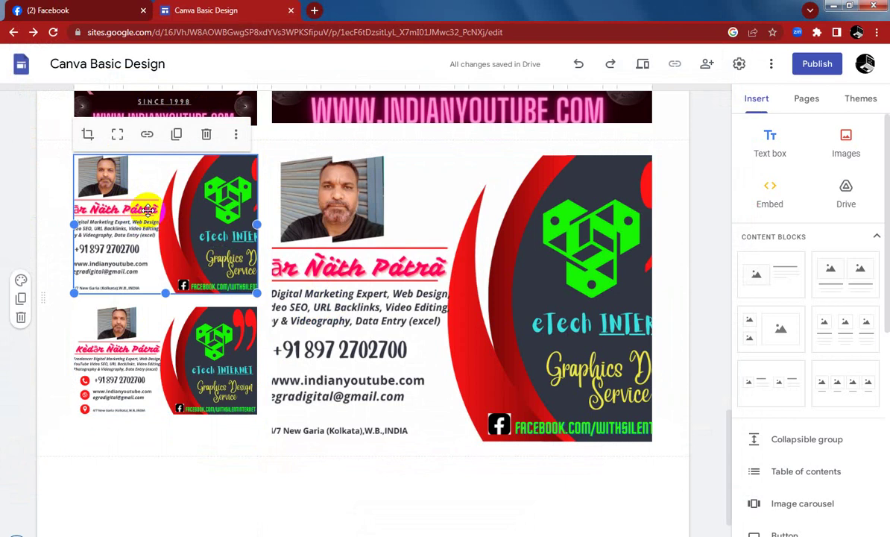
{"action": "left_click", "coordinate": [116, 138]}
{"action": "left_click", "coordinate": [358, 216]}
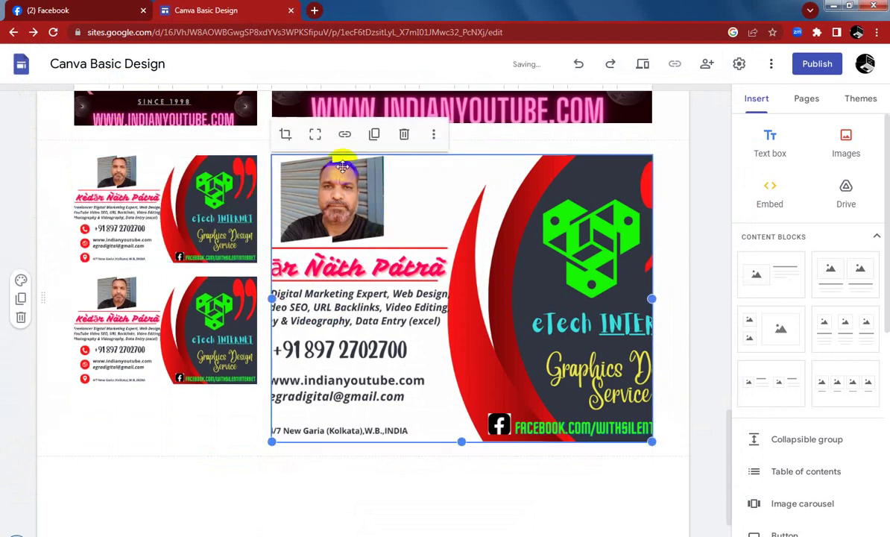
{"action": "left_click", "coordinate": [315, 139]}
- Uncrop the large Eagle Tech logo image and the upper small one beside it
{"action": "scroll", "coordinate": [448, 361], "scroll_direction": "up", "scroll_amount": 3}
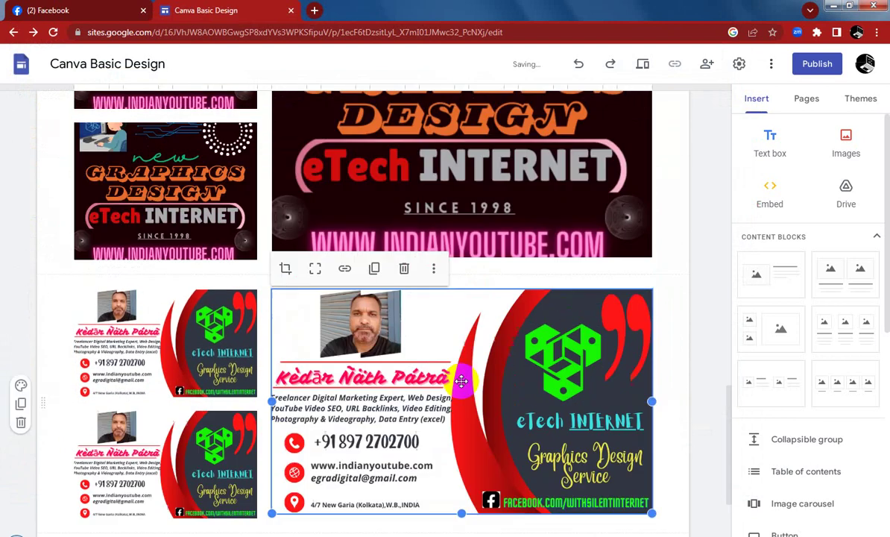
{"action": "left_click", "coordinate": [459, 211]}
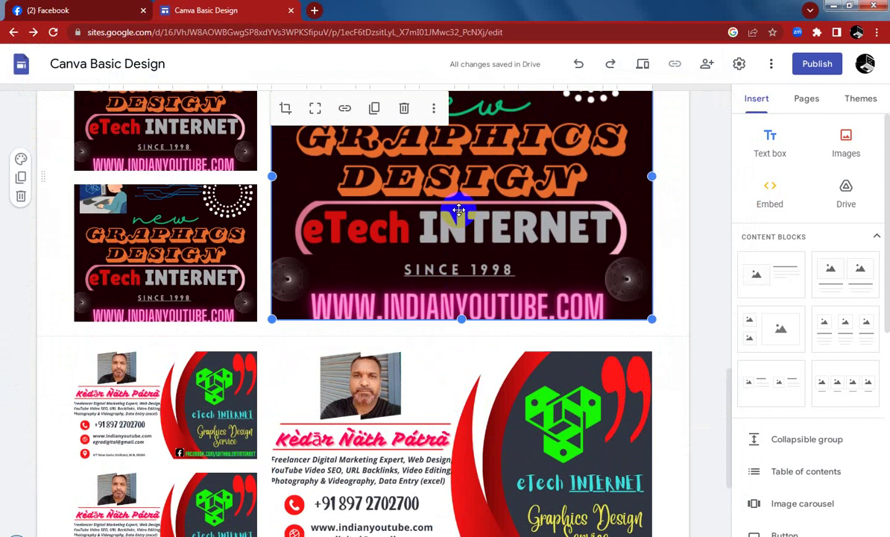
{"action": "left_click", "coordinate": [315, 112]}
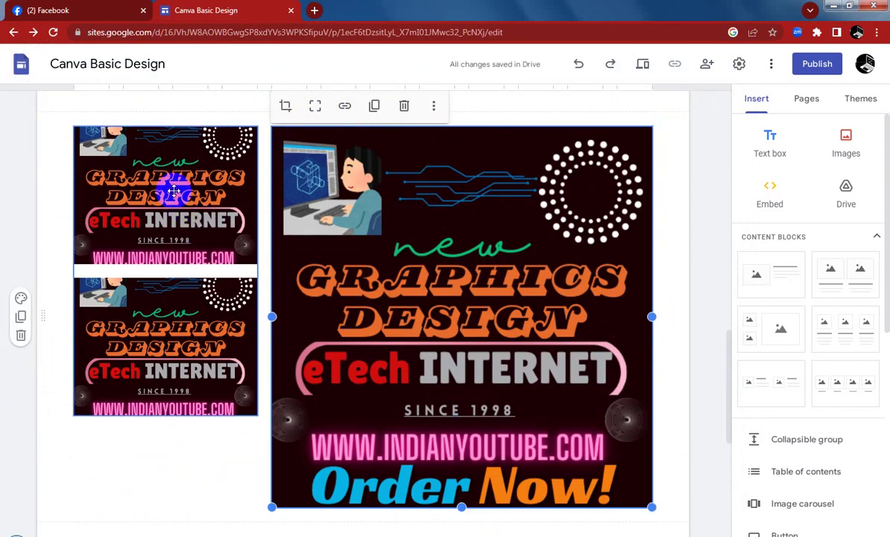
{"action": "left_click", "coordinate": [173, 191]}
{"action": "left_click", "coordinate": [118, 130]}
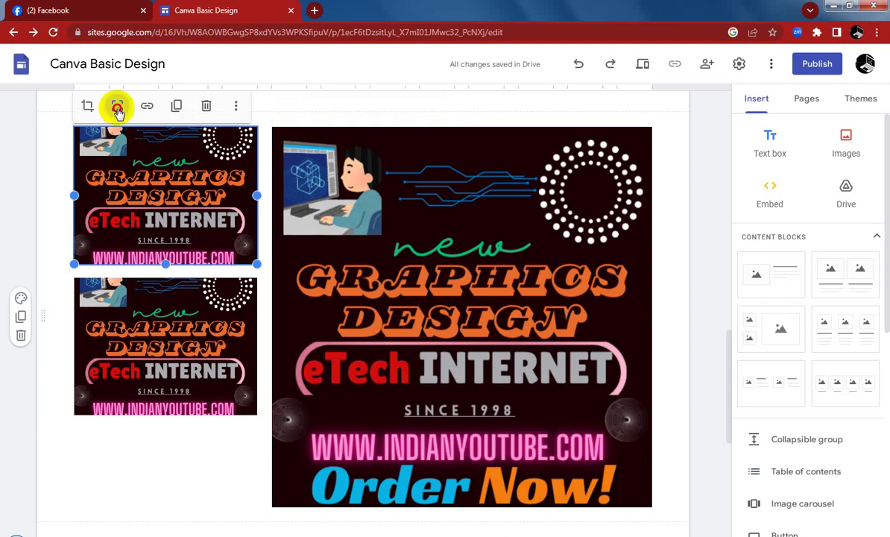
{"action": "left_click", "coordinate": [117, 106]}
- Uncrop the lower small Eagle Tech logo image and deselect it
{"action": "scroll", "coordinate": [200, 256], "scroll_direction": "down", "scroll_amount": 2}
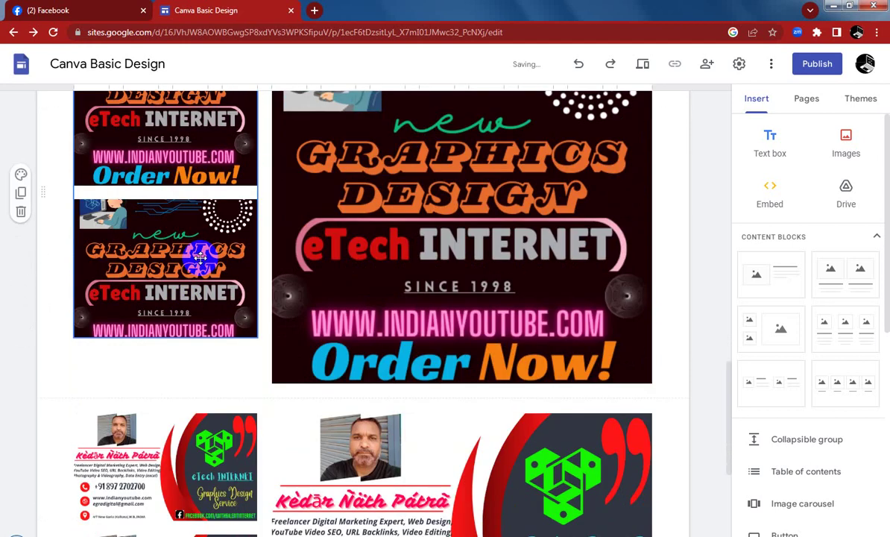
{"action": "left_click", "coordinate": [194, 259]}
{"action": "left_click", "coordinate": [193, 259]}
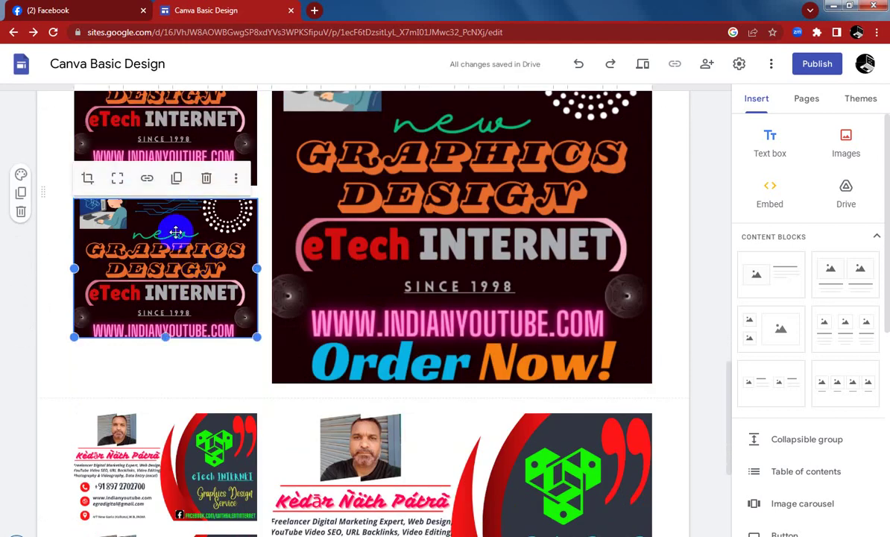
{"action": "left_click", "coordinate": [117, 178]}
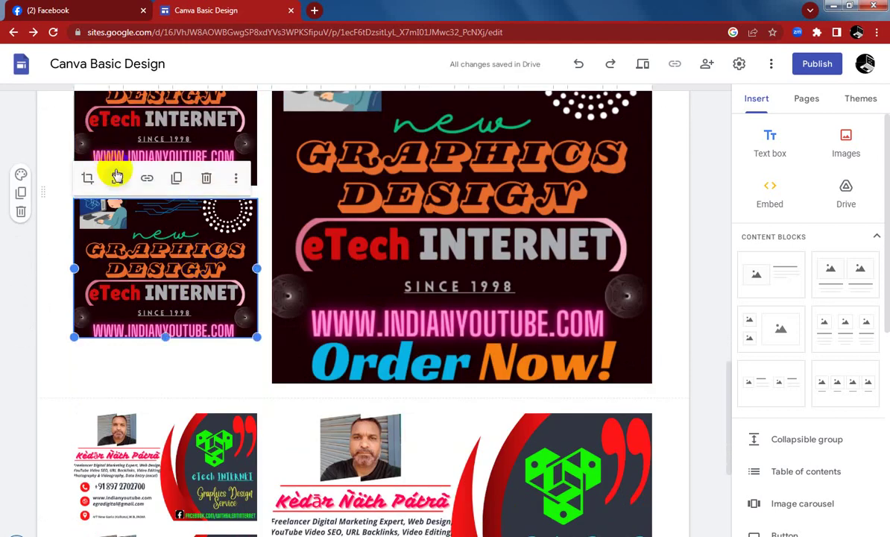
{"action": "left_click", "coordinate": [662, 290]}
{"action": "scroll", "coordinate": [513, 322], "scroll_direction": "up", "scroll_amount": 3}
{"action": "scroll", "coordinate": [515, 320], "scroll_direction": "up", "scroll_amount": 2}
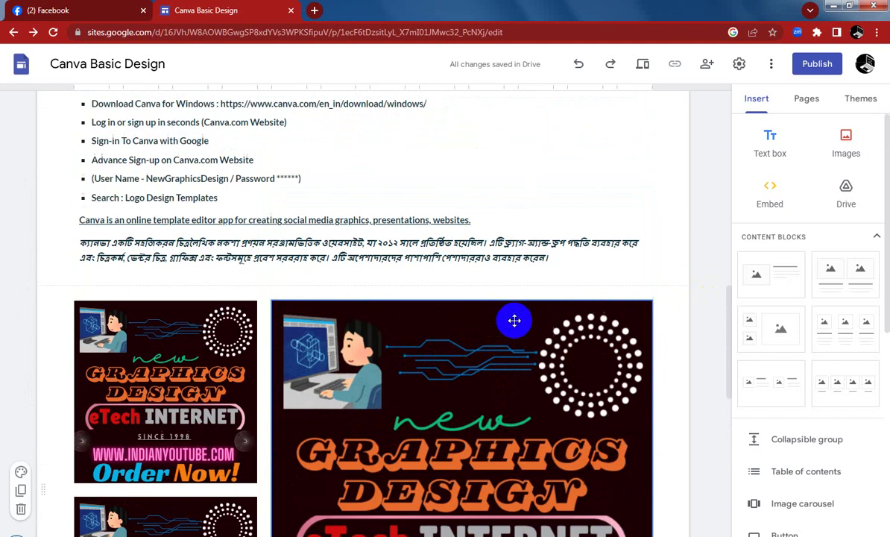
- Insert a content block with two small and one large image placeholder between the logo block and the business card block
{"action": "scroll", "coordinate": [514, 321], "scroll_direction": "down", "scroll_amount": 6}
{"action": "scroll", "coordinate": [514, 321], "scroll_direction": "down", "scroll_amount": 3}
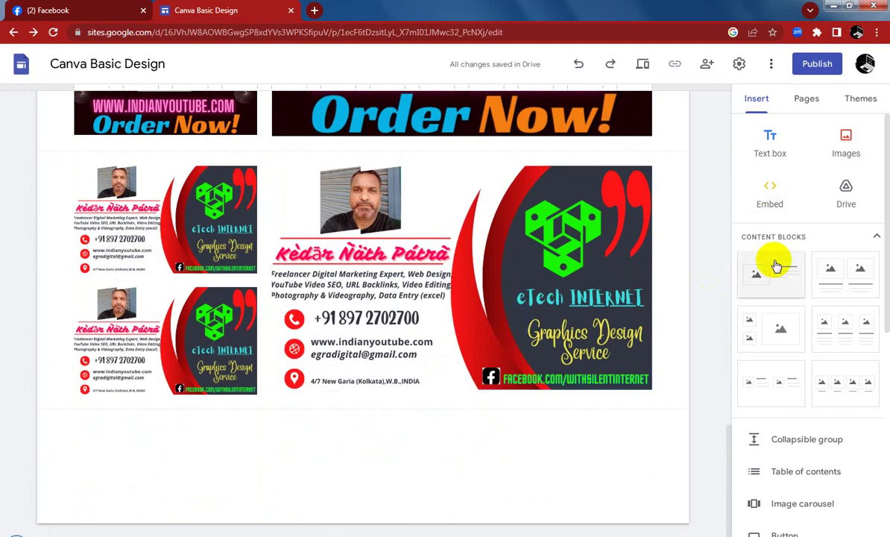
{"action": "left_click", "coordinate": [773, 333]}
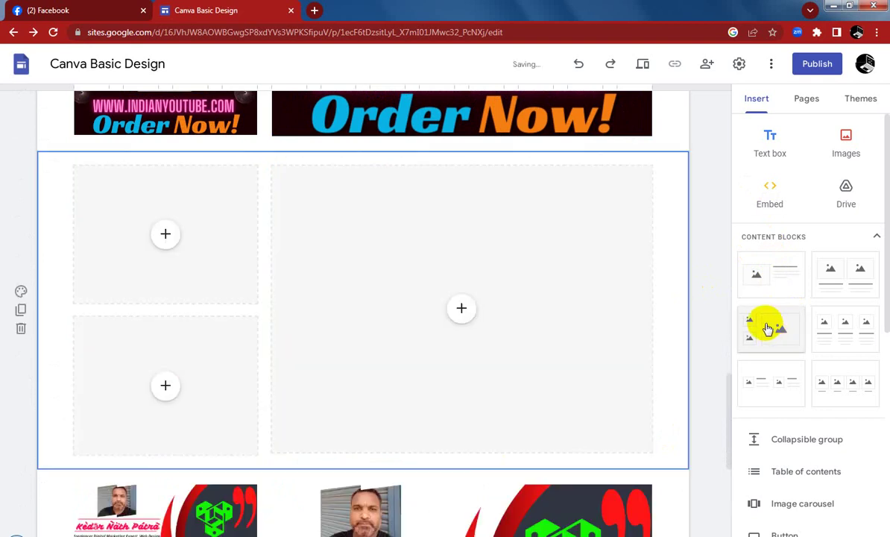
{"action": "scroll", "coordinate": [459, 297], "scroll_direction": "down", "scroll_amount": 3}
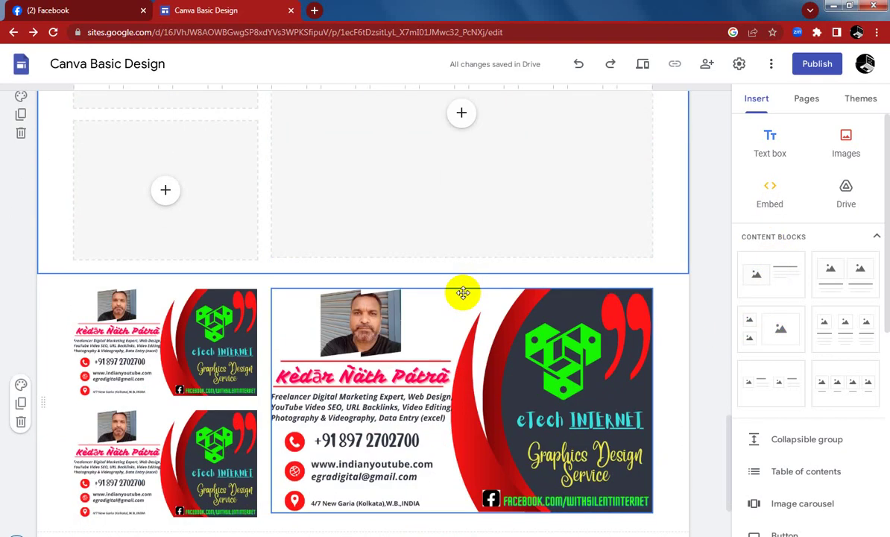
{"action": "scroll", "coordinate": [464, 293], "scroll_direction": "up", "scroll_amount": 5}
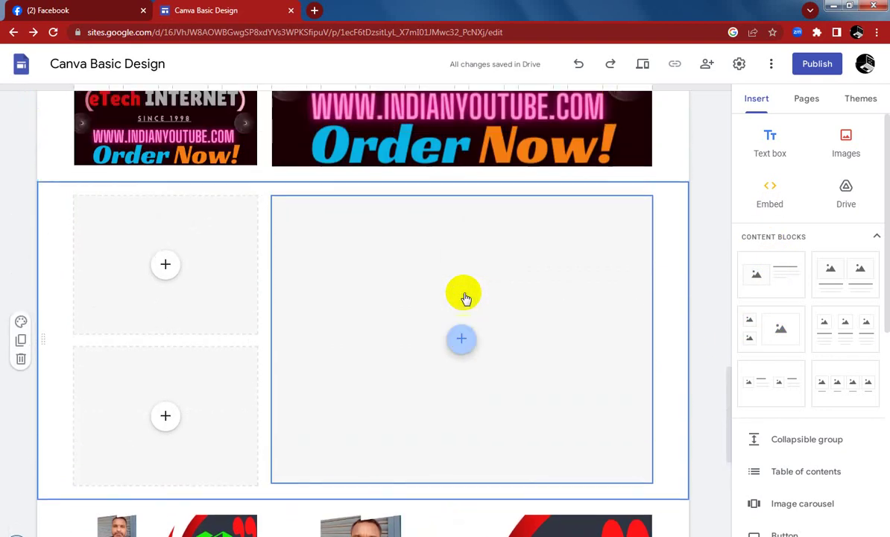
- Upload the Villages Seenary Design image into the large placeholder of the new block and uncrop it
{"action": "left_click", "coordinate": [462, 422]}
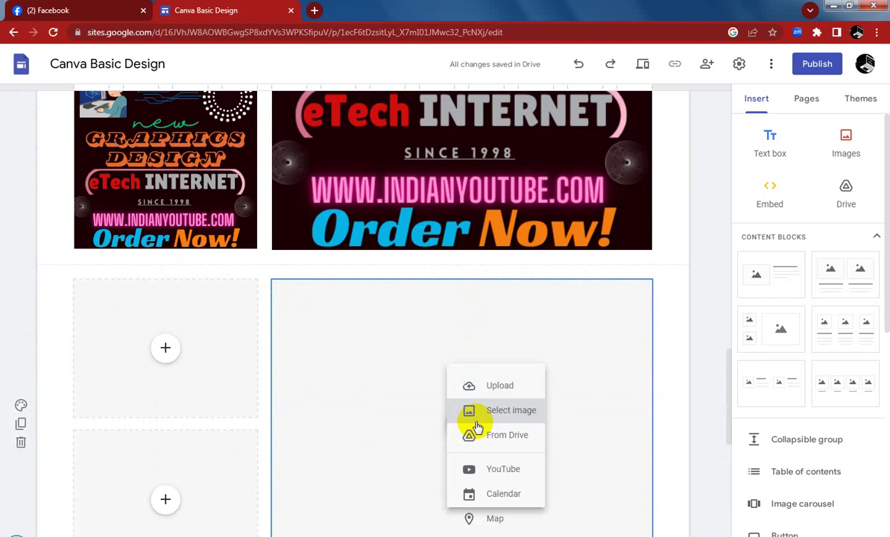
{"action": "left_click", "coordinate": [507, 378]}
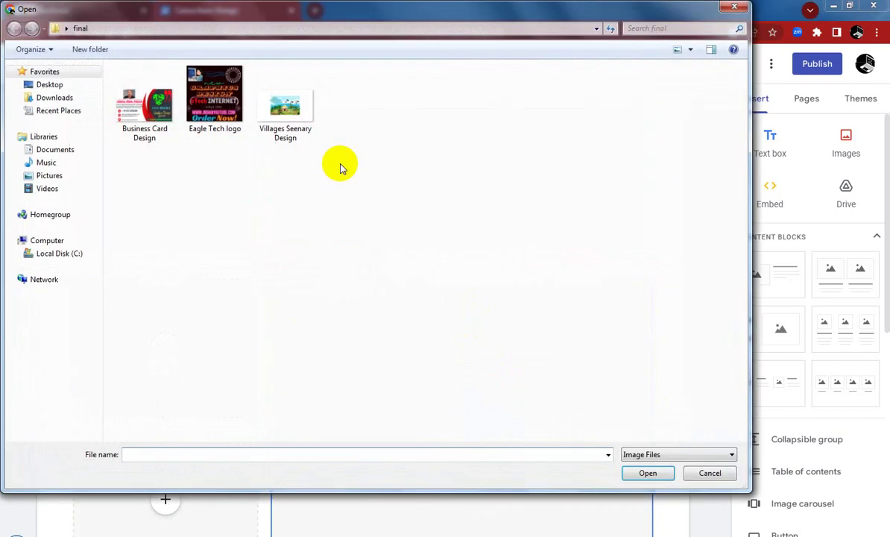
{"action": "left_click", "coordinate": [284, 112]}
{"action": "double_click", "coordinate": [284, 112]}
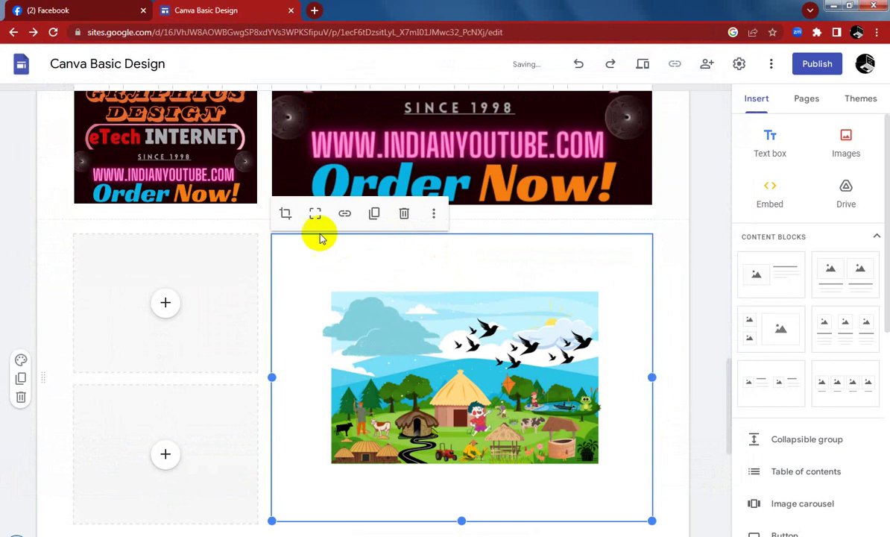
{"action": "left_click", "coordinate": [316, 215]}
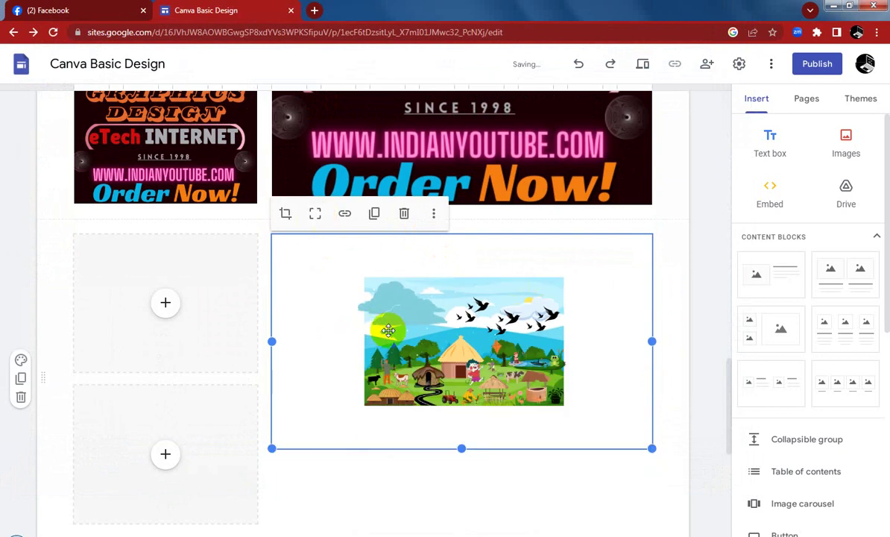
- Fill the upper small placeholder with the uploaded Villages Seenary Design image and uncrop it
{"action": "left_click_drag", "start_coordinate": [403, 369], "coordinate": [179, 319]}
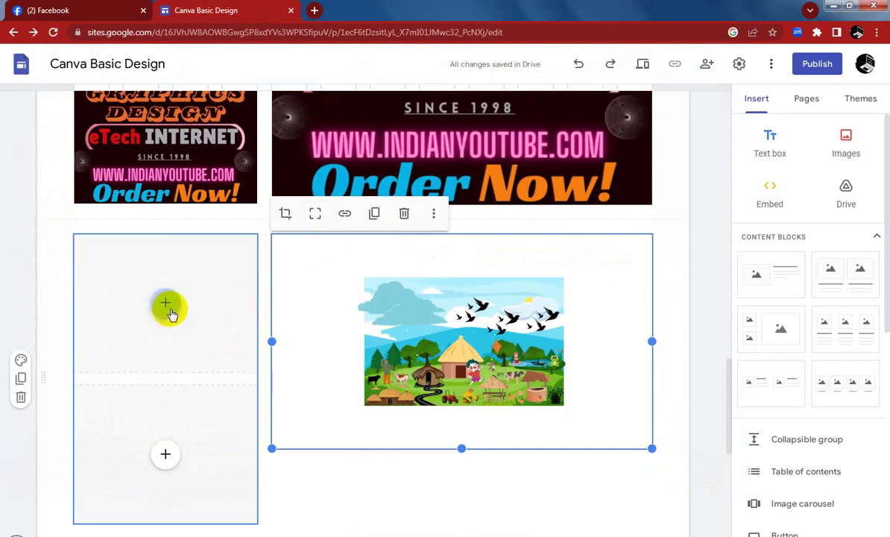
{"action": "left_click", "coordinate": [167, 307]}
{"action": "left_click", "coordinate": [382, 342]}
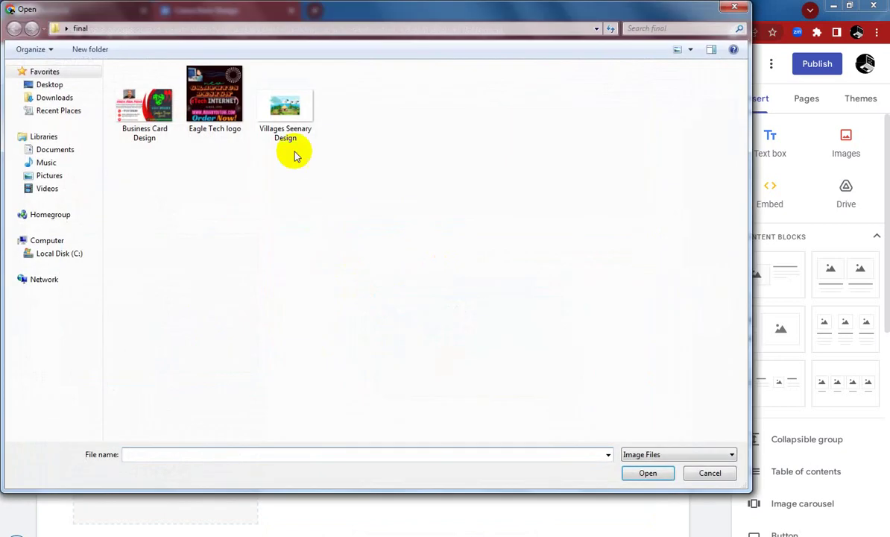
{"action": "double_click", "coordinate": [294, 155]}
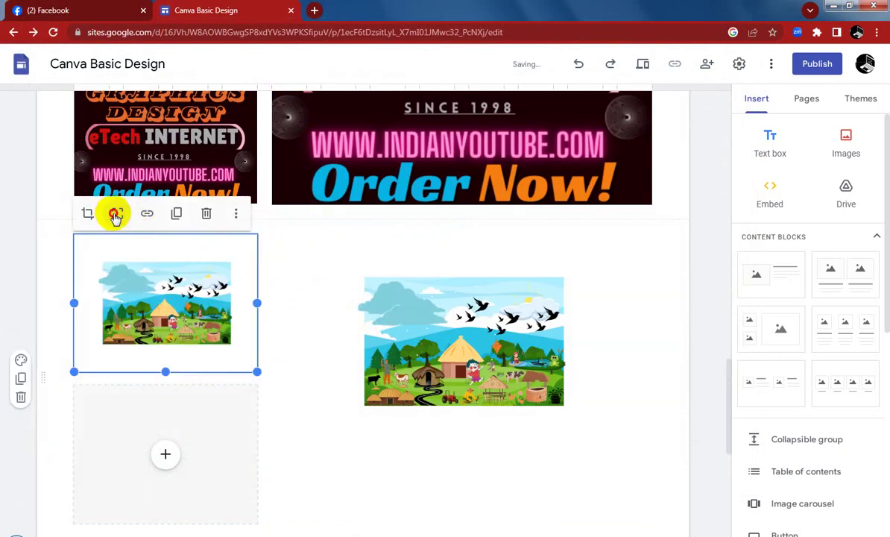
{"action": "left_click", "coordinate": [115, 216]}
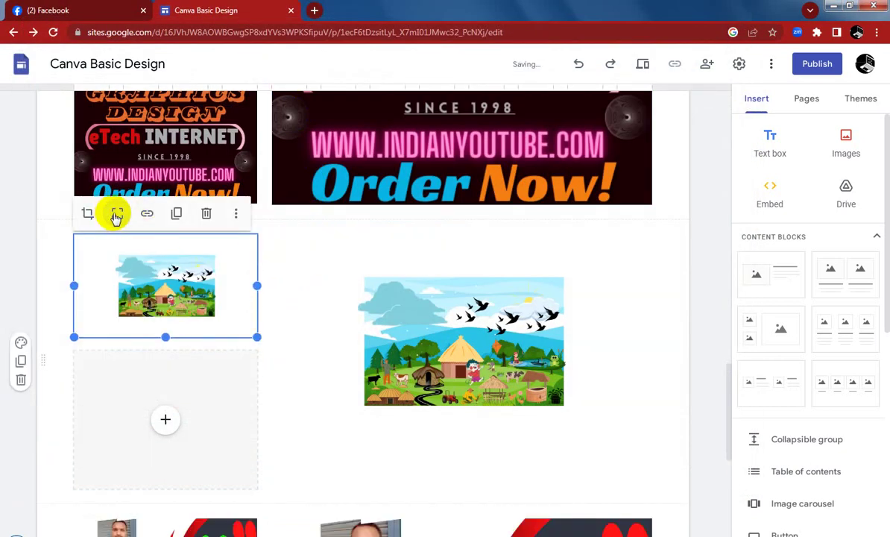
- Fill the lower small placeholder with the uploaded Villages Seenary Design image and uncrop it
{"action": "left_click", "coordinate": [168, 424]}
{"action": "left_click", "coordinate": [199, 370]}
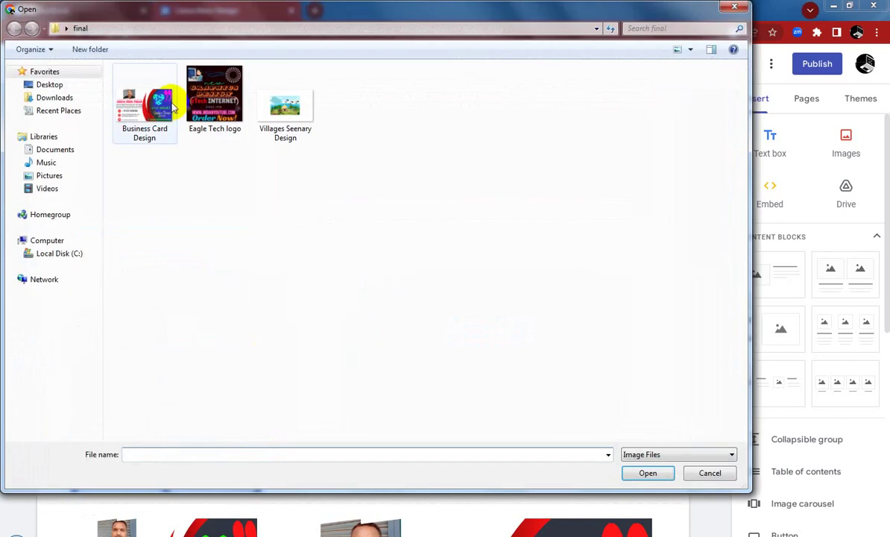
{"action": "double_click", "coordinate": [284, 111]}
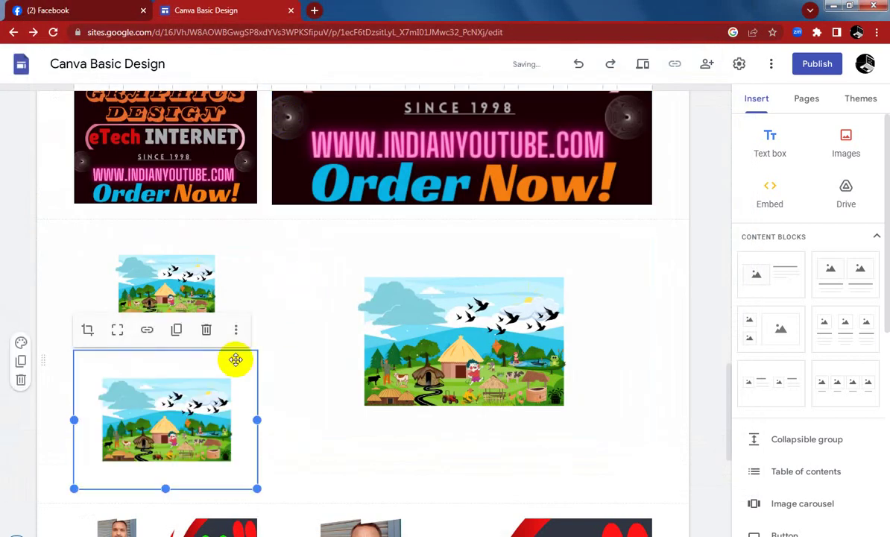
{"action": "left_click", "coordinate": [122, 333]}
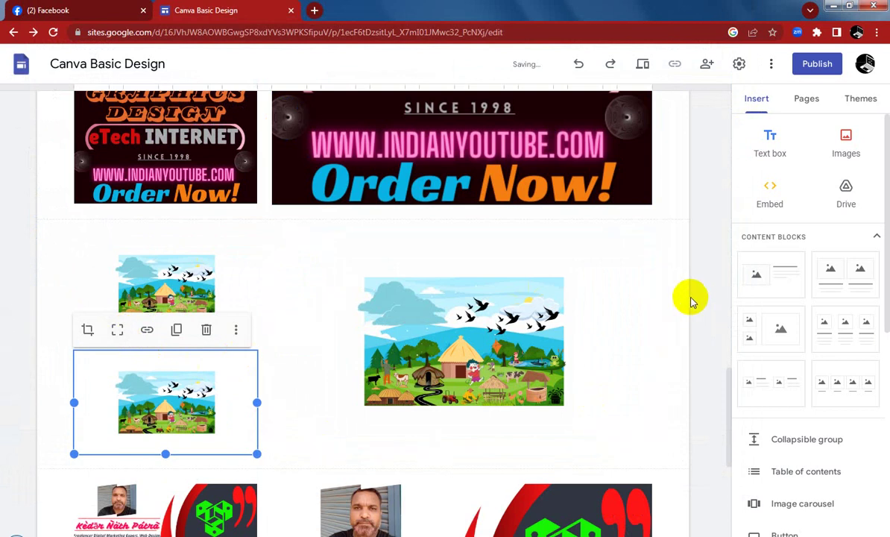
- Crop the large village scenery image, zooming it in slightly within its frame, then apply the crop and deselect it
{"action": "left_click", "coordinate": [634, 362]}
{"action": "left_click", "coordinate": [459, 342]}
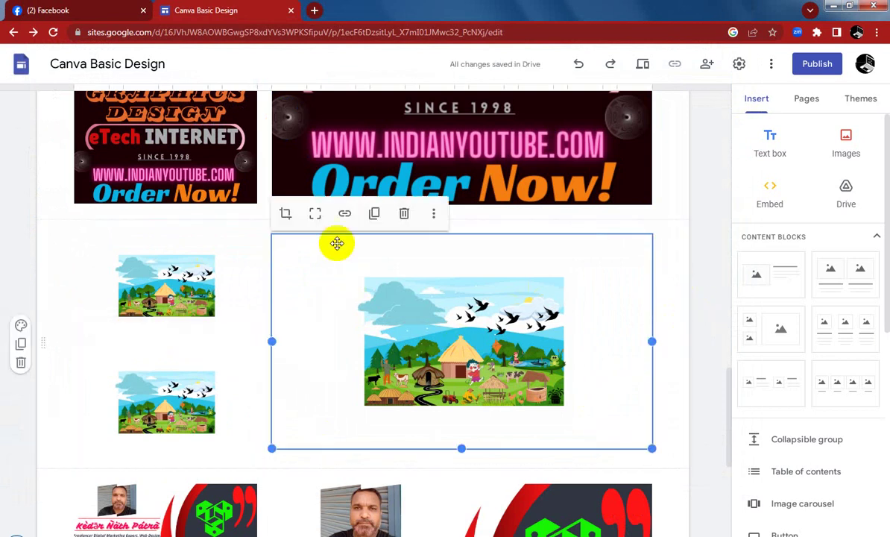
{"action": "left_click", "coordinate": [288, 215]}
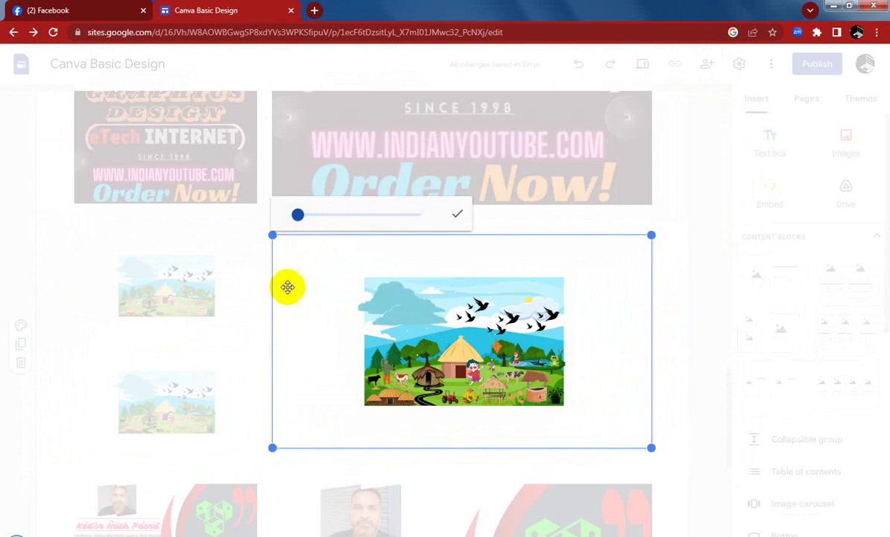
{"action": "mouse_move", "coordinate": [298, 216]}
{"action": "left_mouse_down"}
{"action": "mouse_move", "coordinate": [311, 215]}
{"action": "mouse_move", "coordinate": [301, 223]}
{"action": "left_mouse_up"}
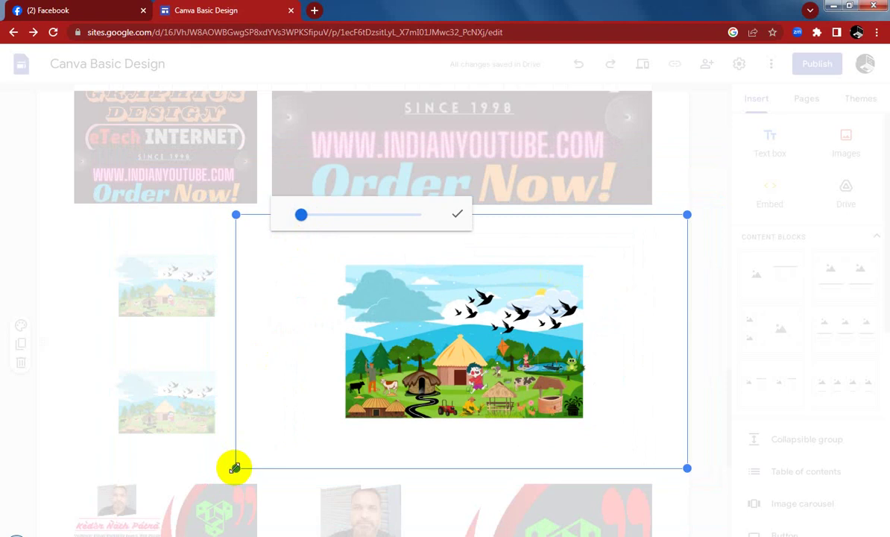
{"action": "left_click_drag", "start_coordinate": [270, 457], "coordinate": [325, 431]}
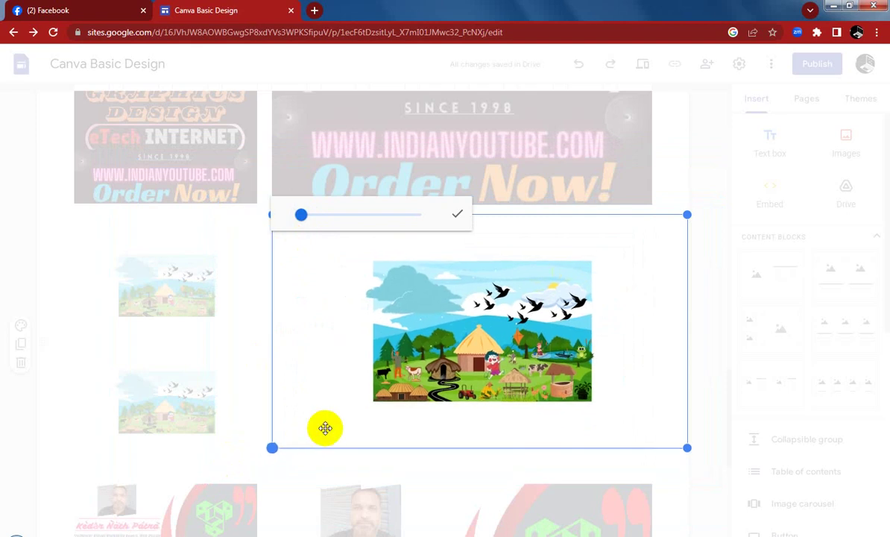
{"action": "left_click", "coordinate": [708, 351]}
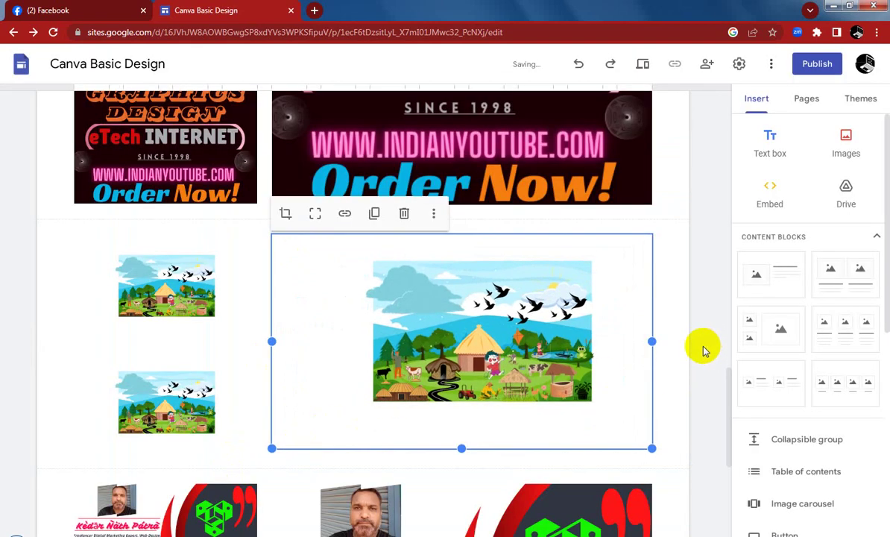
{"action": "left_click", "coordinate": [522, 328]}
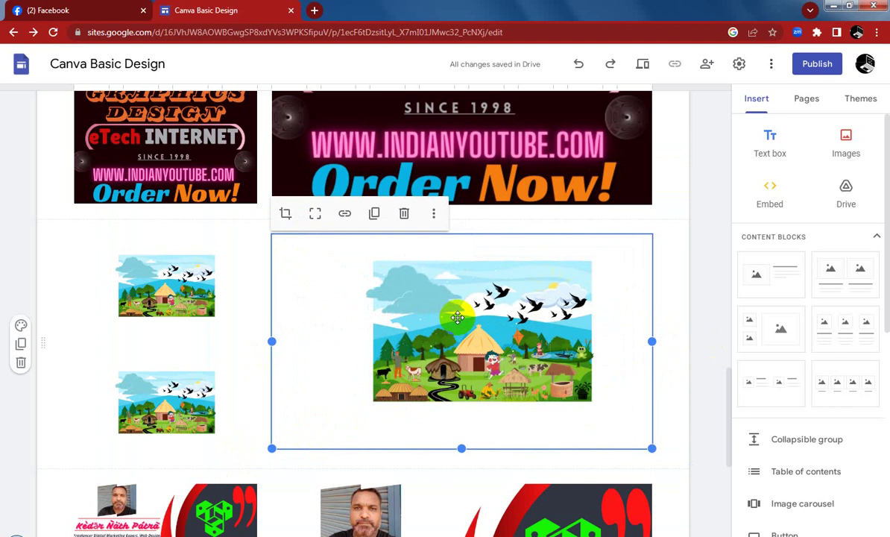
{"action": "left_click", "coordinate": [399, 283]}
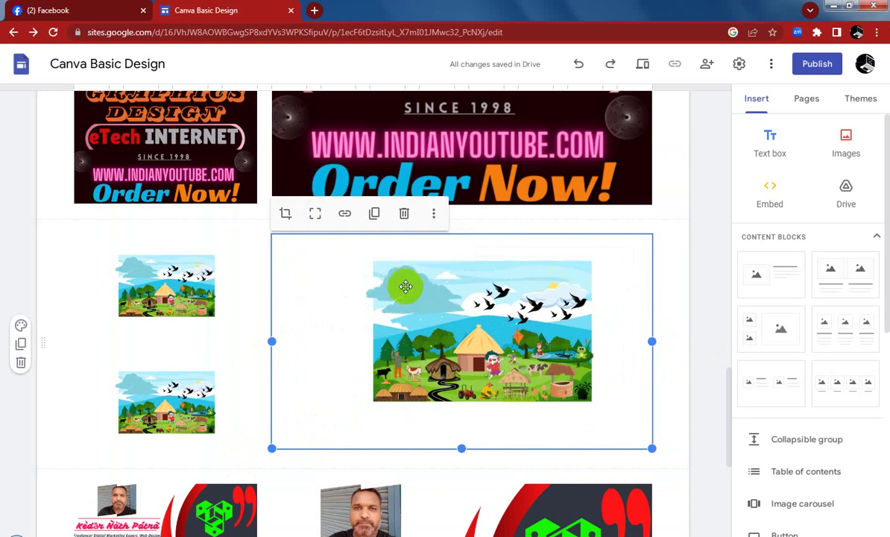
{"action": "left_click", "coordinate": [671, 261]}
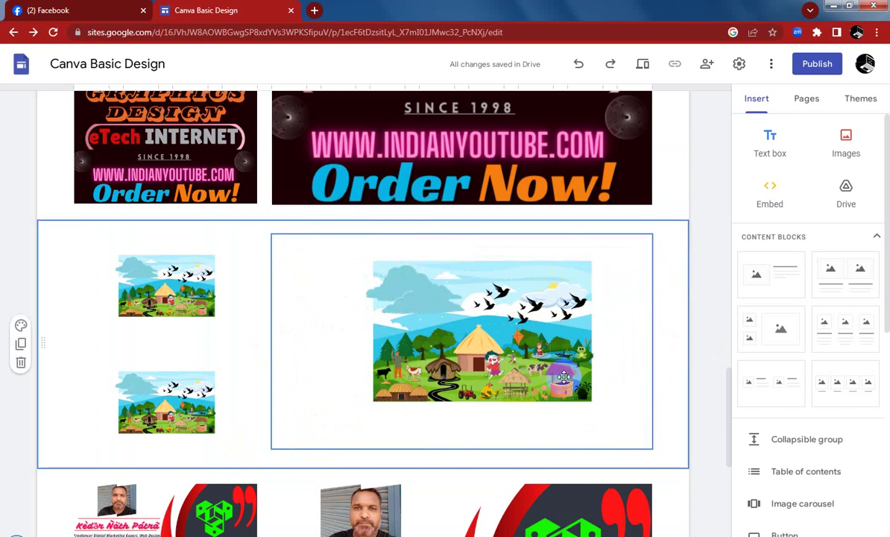
- Insert a content block with four captioned image placeholders below the business card block
{"action": "scroll", "coordinate": [551, 387], "scroll_direction": "down", "scroll_amount": 5}
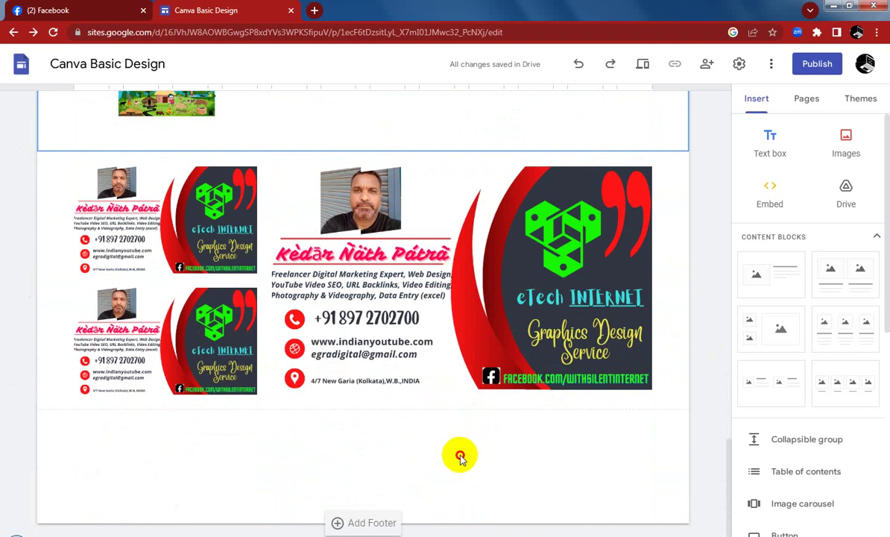
{"action": "left_click", "coordinate": [458, 377]}
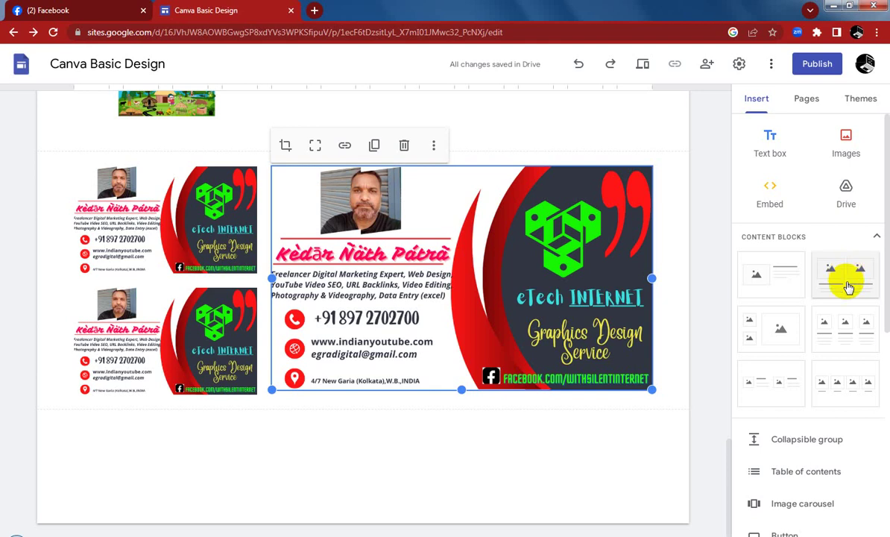
{"action": "left_click", "coordinate": [847, 385]}
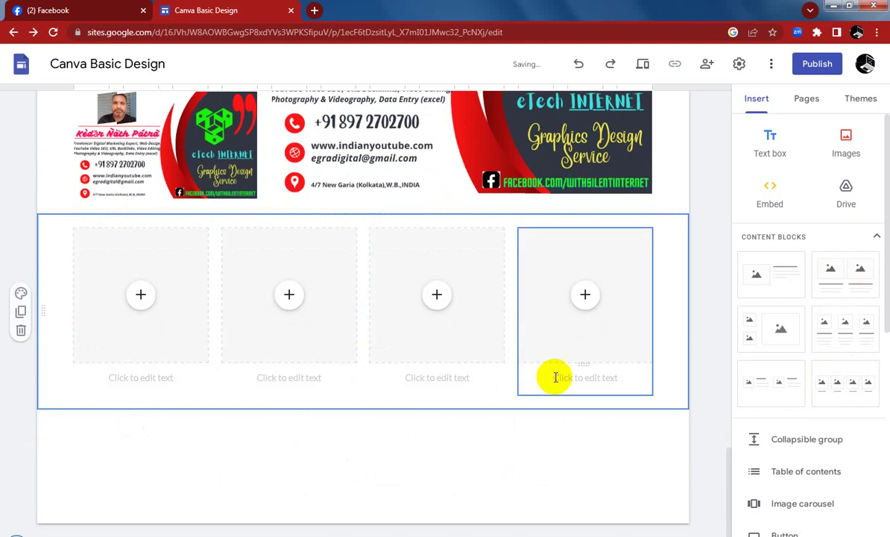
- Upload Canva01 from the Assignment folder into the first placeholder of the four-image block and uncrop it
{"action": "left_click", "coordinate": [142, 297]}
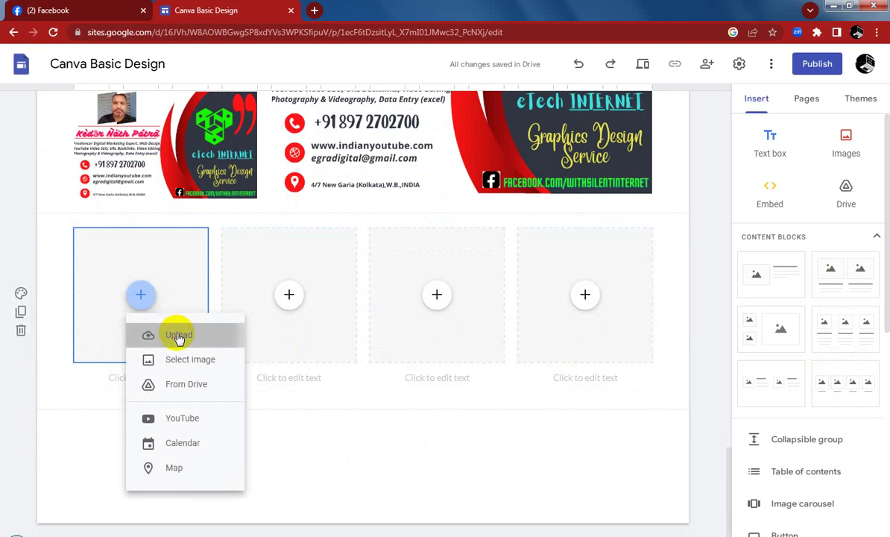
{"action": "left_click", "coordinate": [176, 334]}
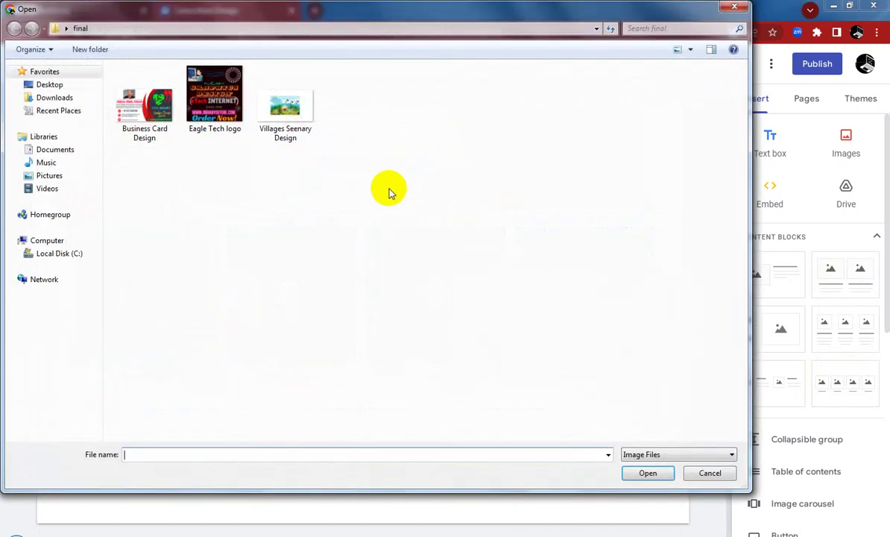
{"action": "key", "text": "alt+Up"}
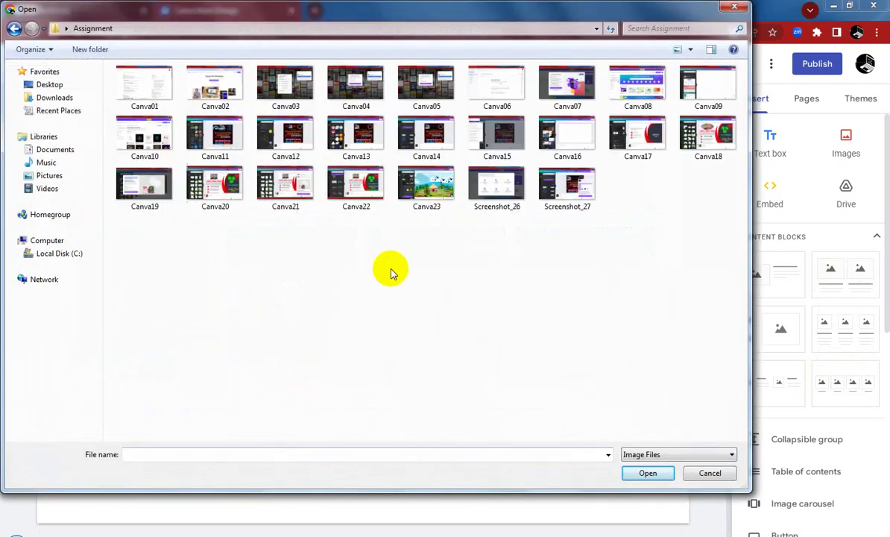
{"action": "double_click", "coordinate": [143, 78]}
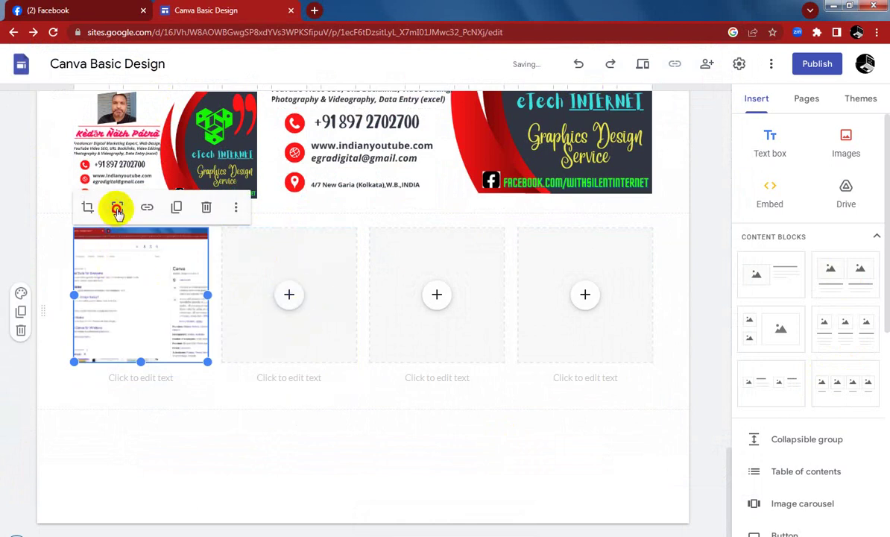
{"action": "left_click", "coordinate": [117, 210]}
- Upload Canva02 into the second placeholder of the four-image block and uncrop it
{"action": "left_click", "coordinate": [290, 298]}
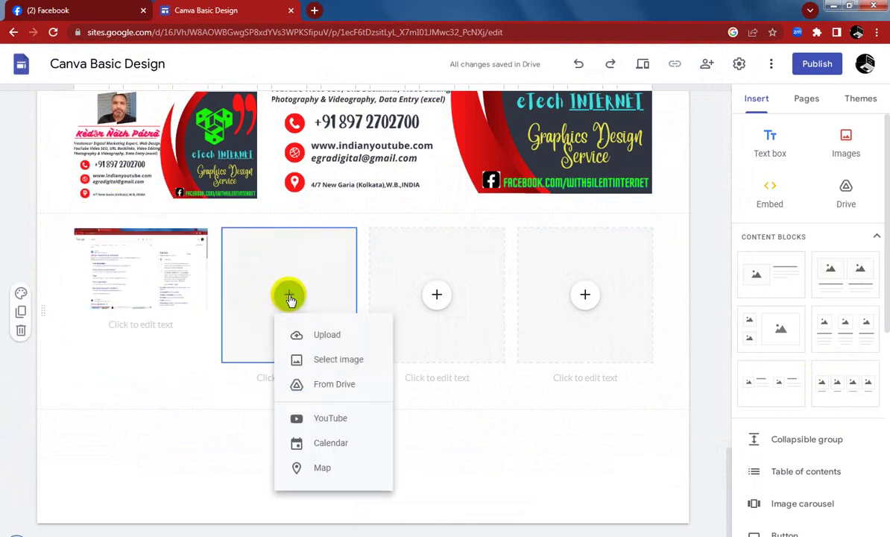
{"action": "left_click", "coordinate": [322, 330]}
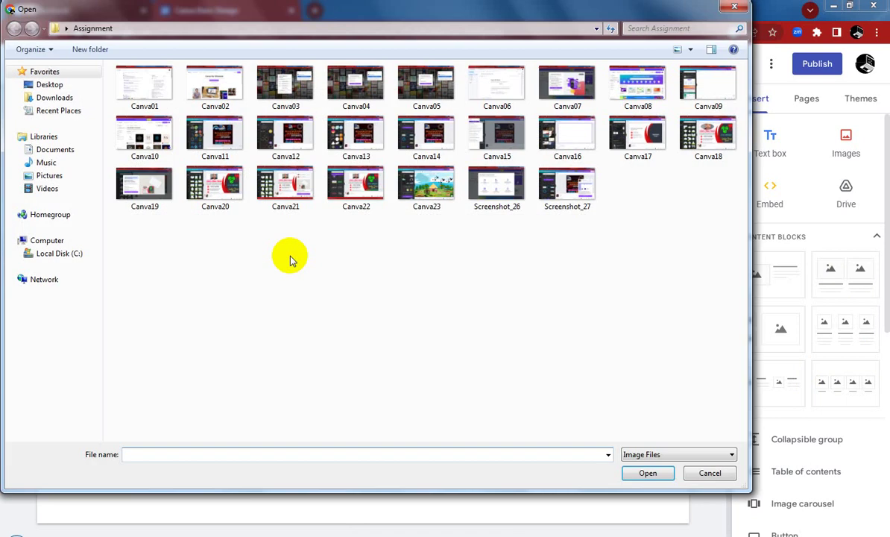
{"action": "double_click", "coordinate": [214, 87]}
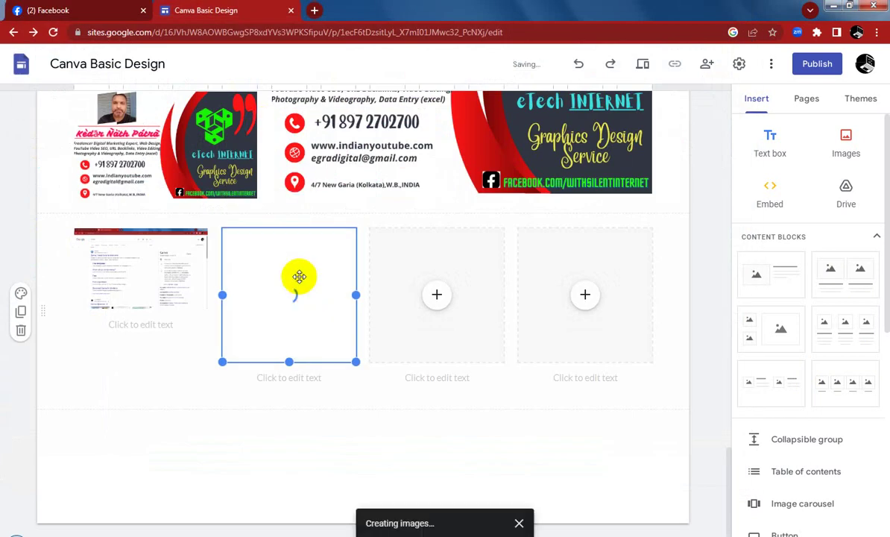
{"action": "left_click", "coordinate": [266, 210]}
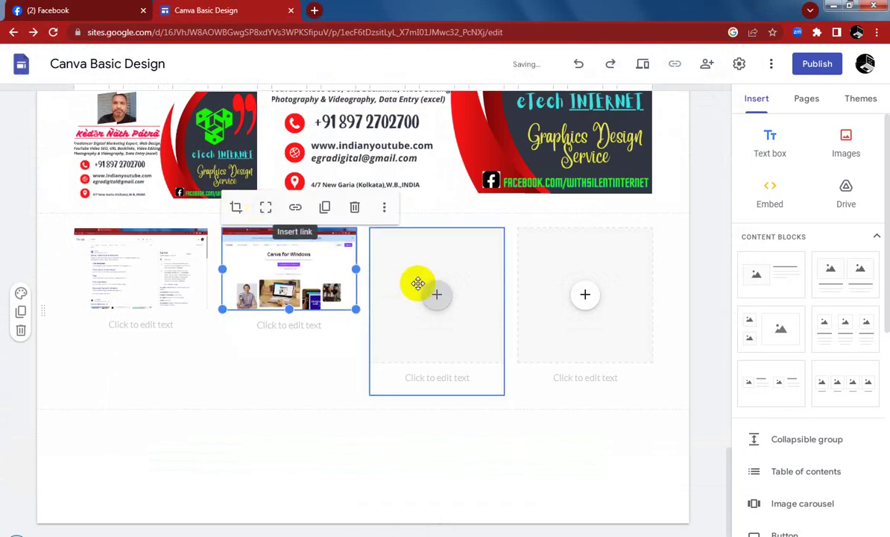
- Upload Canva03 into the third placeholder of the four-image block and uncrop it
{"action": "left_click", "coordinate": [436, 296]}
{"action": "left_click", "coordinate": [460, 334]}
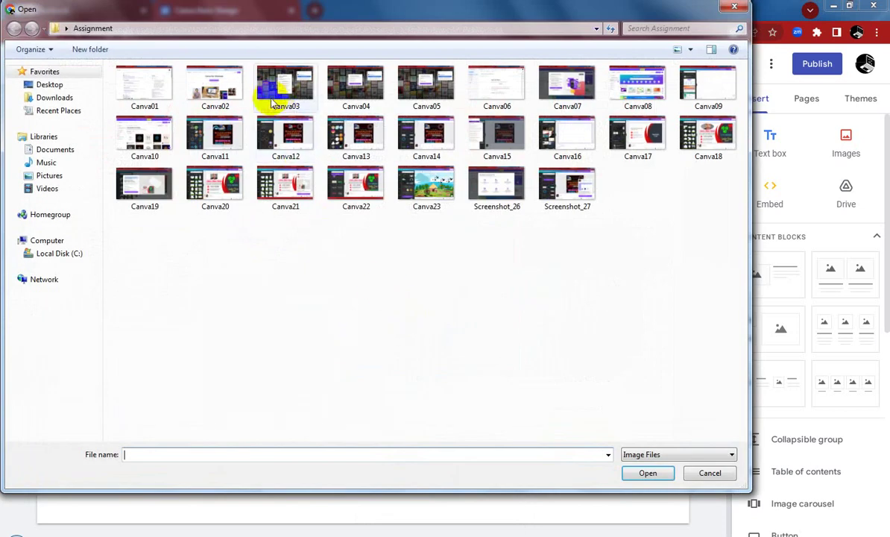
{"action": "double_click", "coordinate": [282, 91]}
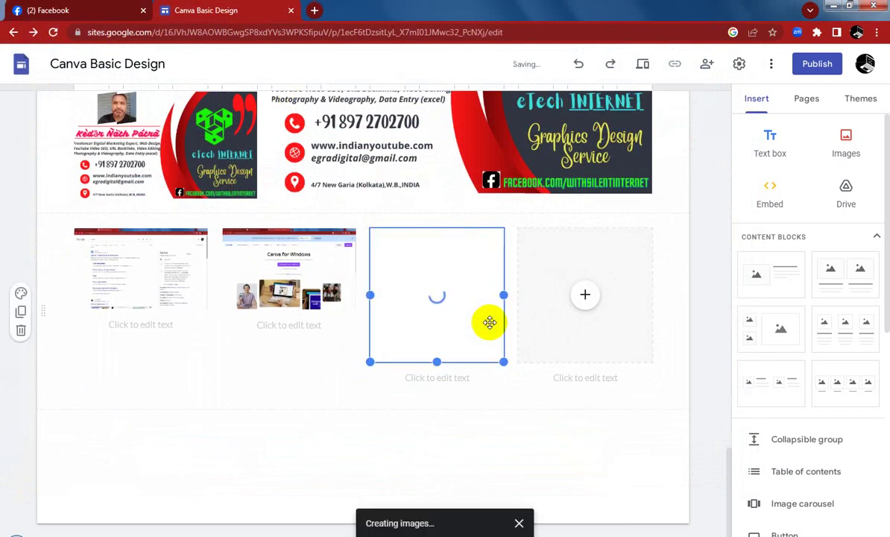
{"action": "left_click", "coordinate": [414, 209]}
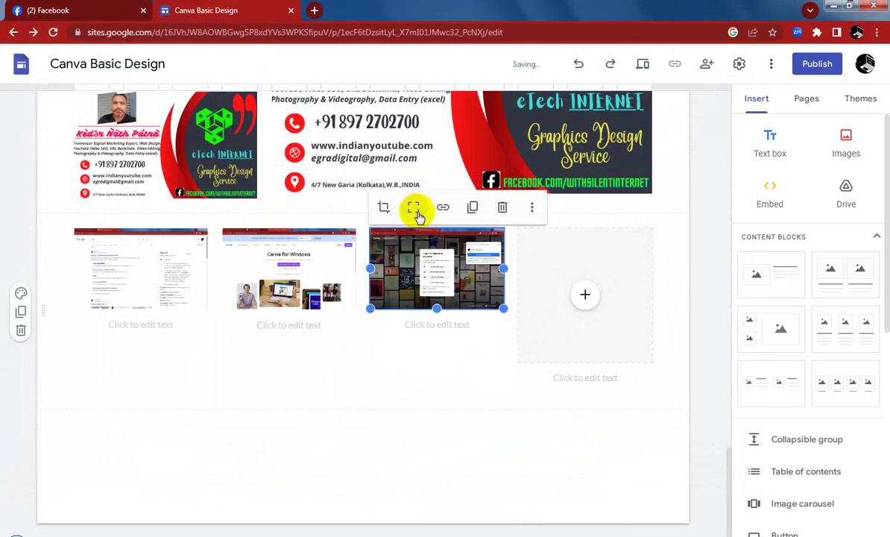
- Upload Canva04 into the fourth placeholder of the four-image block and uncrop it
{"action": "left_click", "coordinate": [584, 296]}
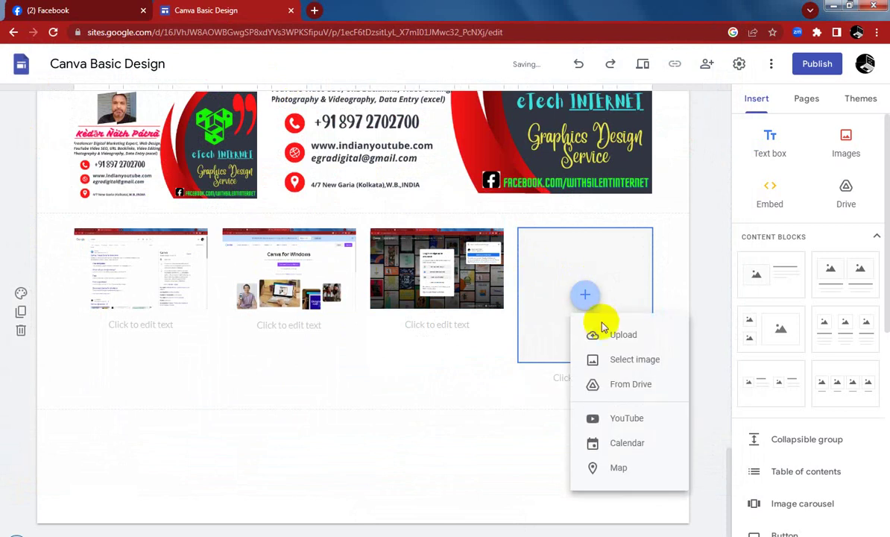
{"action": "left_click", "coordinate": [603, 334]}
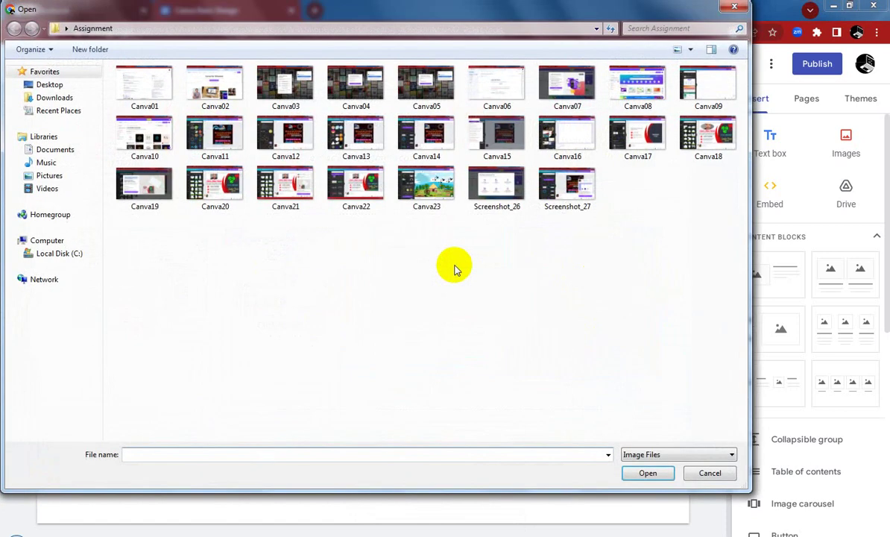
{"action": "left_click", "coordinate": [358, 82]}
{"action": "double_click", "coordinate": [358, 82]}
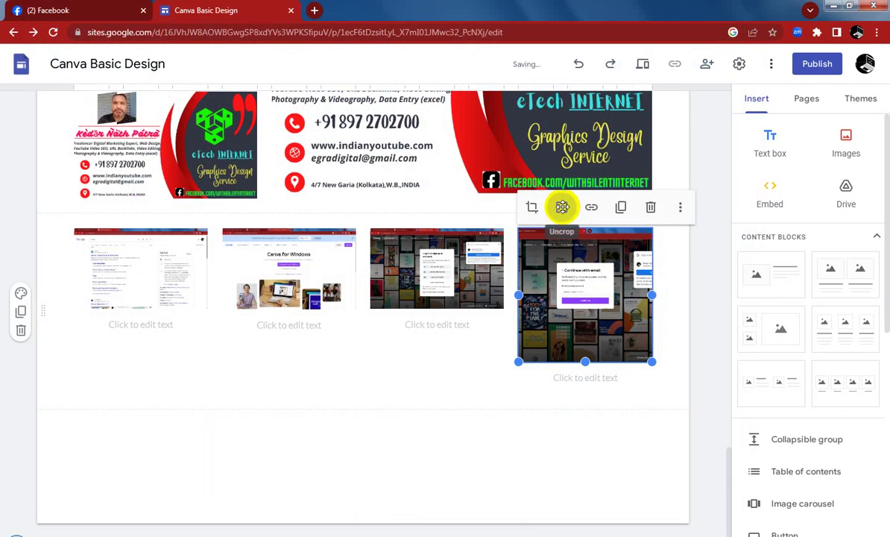
{"action": "scroll", "coordinate": [602, 389], "scroll_direction": "up", "scroll_amount": 1}
{"action": "left_click", "coordinate": [625, 466]}
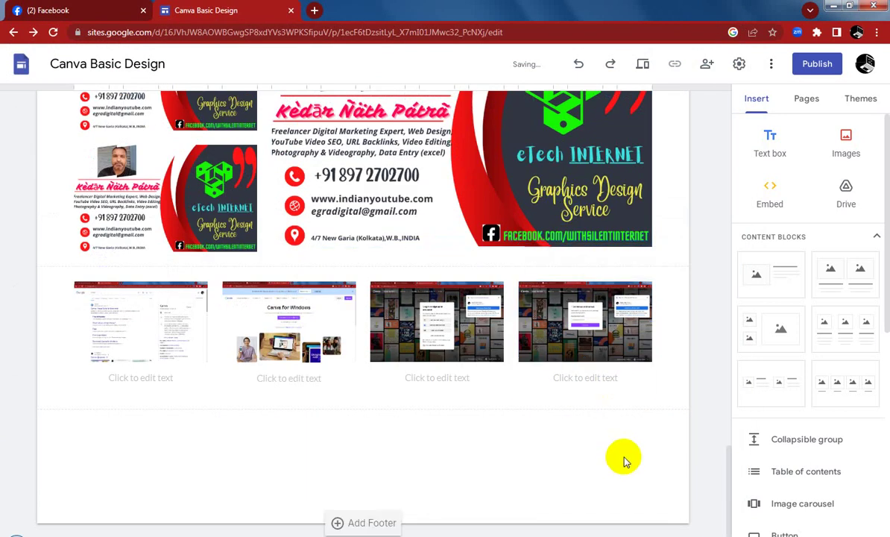
- Insert a second block of four captioned image placeholders, then upload Canva05 into its first placeholder and uncrop it
{"action": "left_click", "coordinate": [855, 385]}
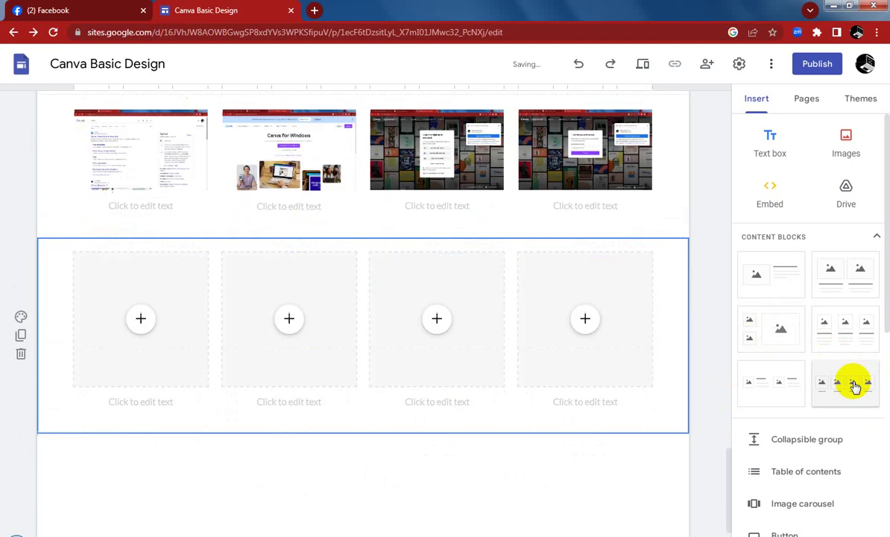
{"action": "left_click", "coordinate": [139, 298]}
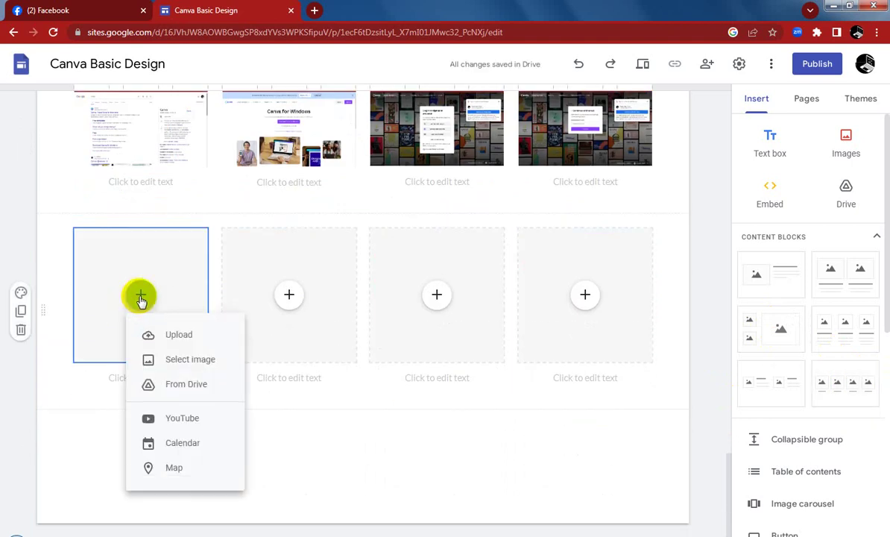
{"action": "left_click", "coordinate": [178, 342]}
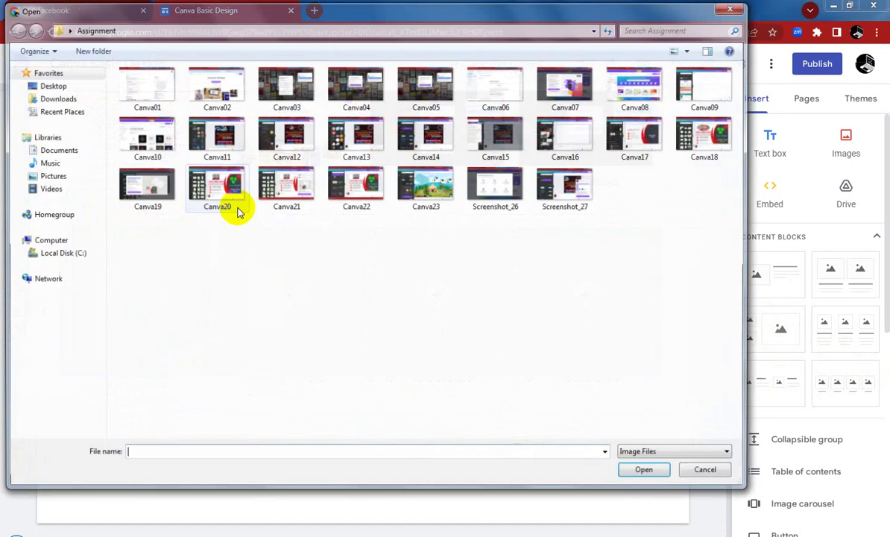
{"action": "double_click", "coordinate": [424, 80]}
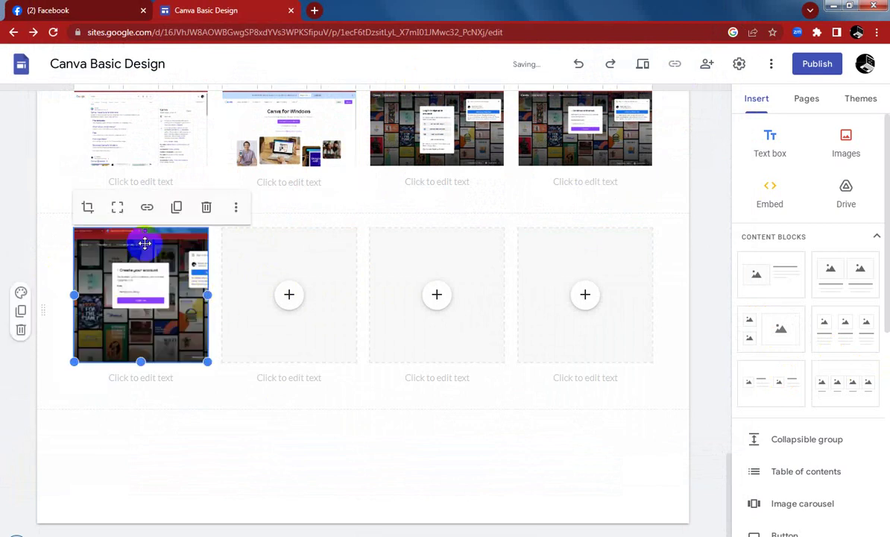
{"action": "left_click", "coordinate": [117, 209]}
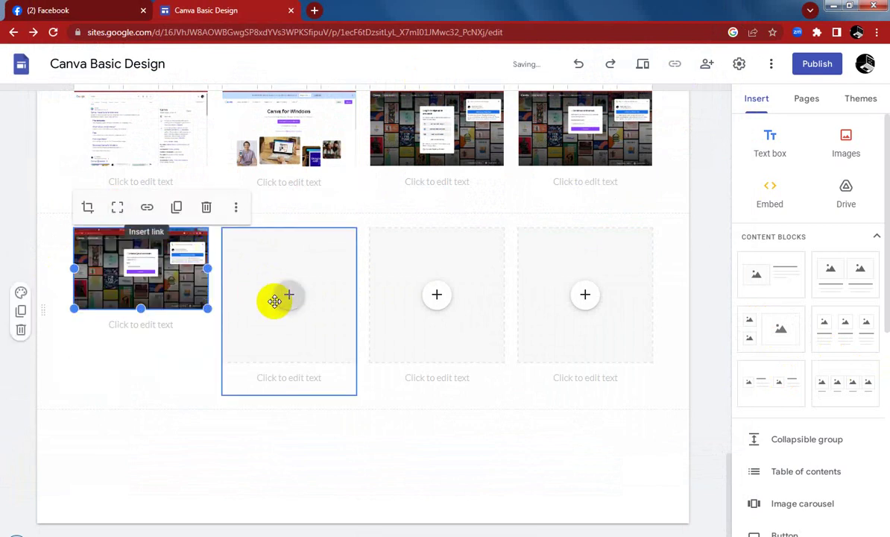
- Upload Canva06 into the second placeholder of the second four-image block and uncrop it
{"action": "left_click", "coordinate": [290, 305]}
{"action": "left_click", "coordinate": [322, 335]}
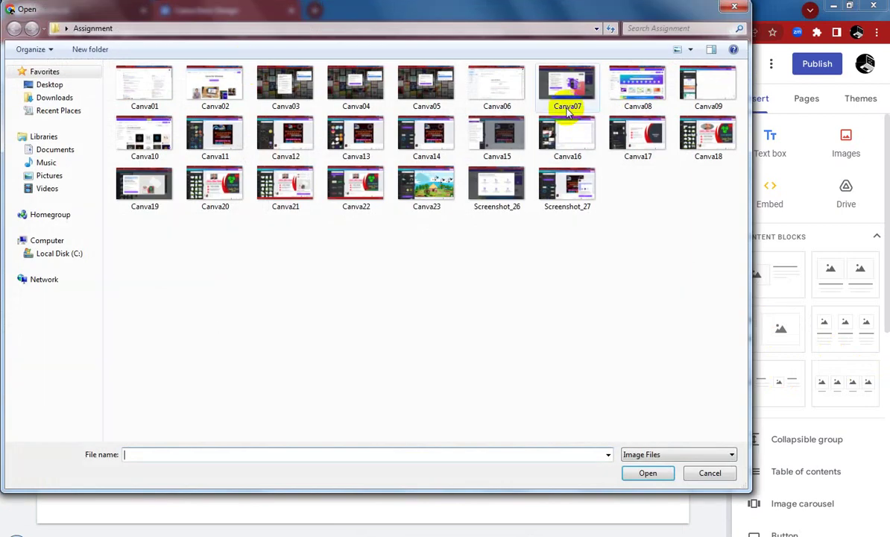
{"action": "left_click", "coordinate": [489, 91]}
{"action": "double_click", "coordinate": [489, 91]}
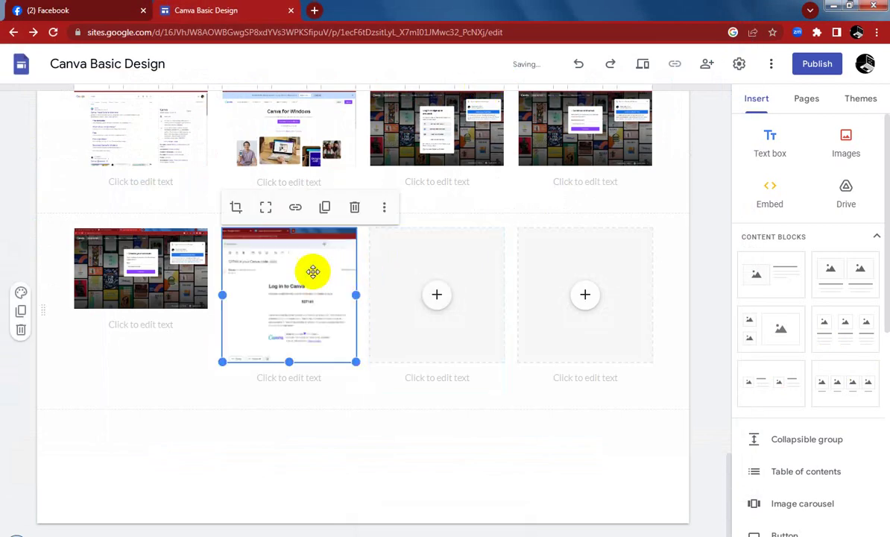
- Upload Canva07 into the third placeholder of the second four-image block and uncrop it
{"action": "left_click", "coordinate": [434, 294]}
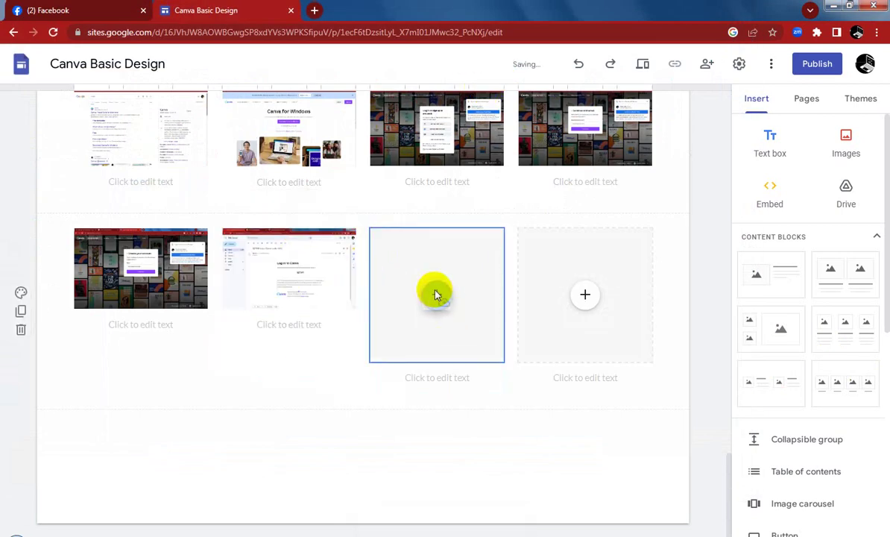
{"action": "left_click", "coordinate": [437, 294]}
{"action": "left_click", "coordinate": [458, 334]}
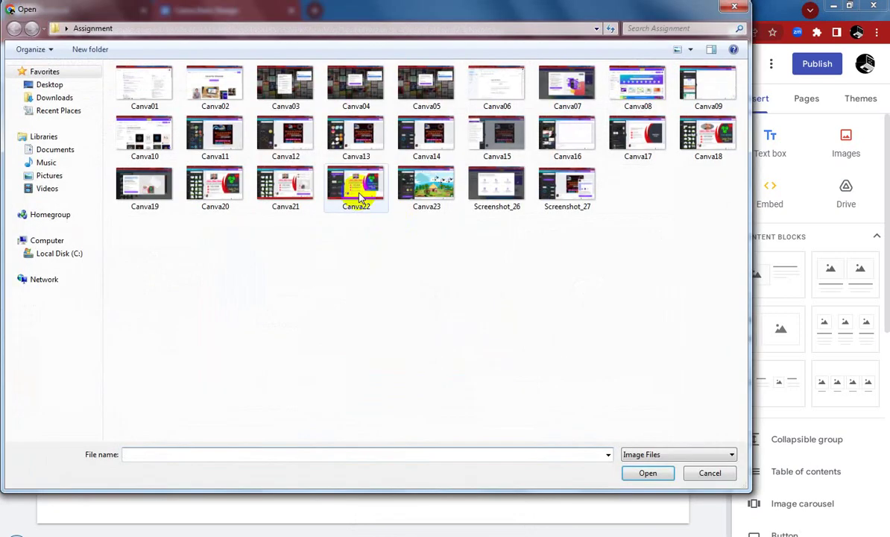
{"action": "double_click", "coordinate": [569, 83]}
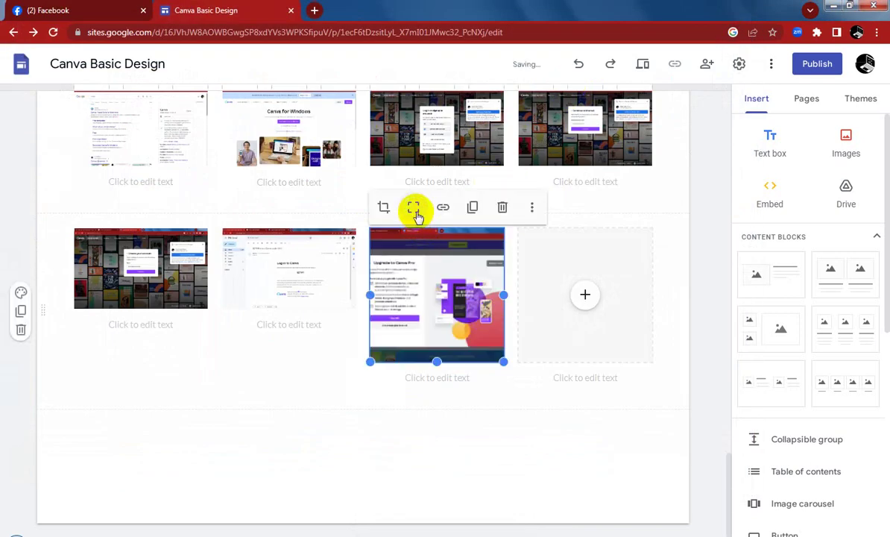
{"action": "left_click", "coordinate": [414, 211]}
- Upload Canva08 into the fourth placeholder of the second four-image block and uncrop it
{"action": "left_click", "coordinate": [589, 298]}
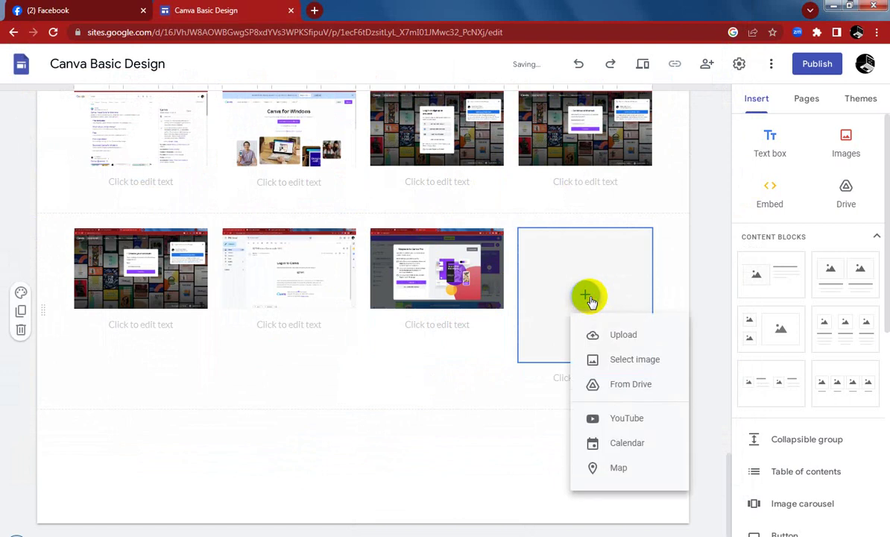
{"action": "left_click", "coordinate": [601, 334]}
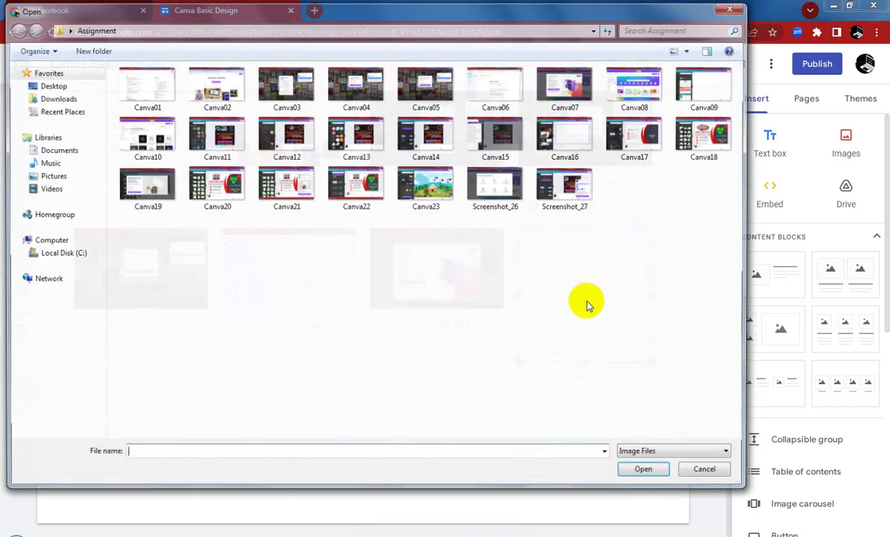
{"action": "left_click", "coordinate": [632, 79]}
{"action": "double_click", "coordinate": [632, 78]}
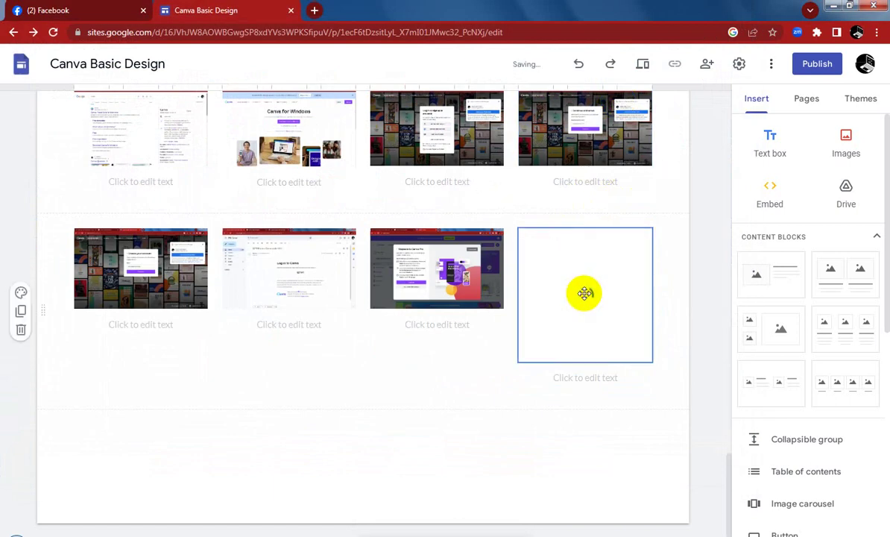
{"action": "left_click", "coordinate": [563, 213]}
{"action": "scroll", "coordinate": [562, 206], "scroll_direction": "up", "scroll_amount": 1}
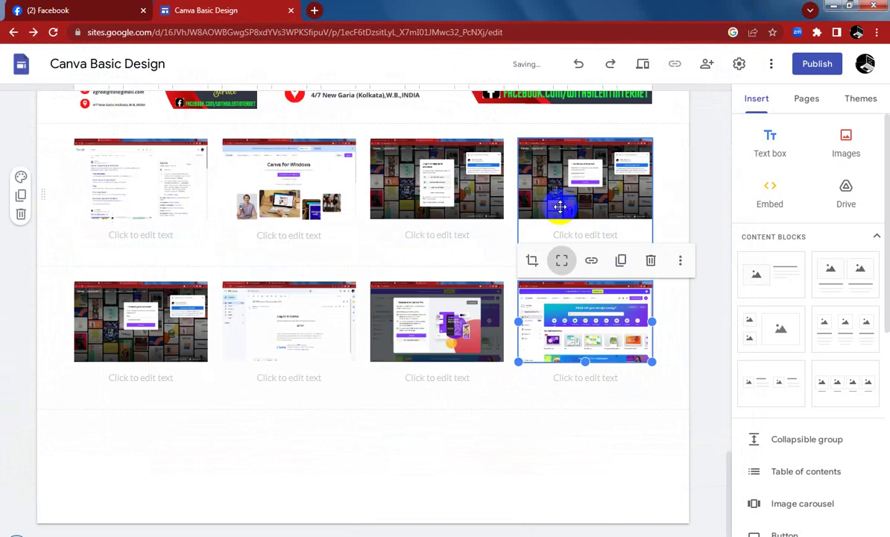
- Insert a third block of four captioned image placeholders, then upload Canva09 into its first placeholder and uncrop it
{"action": "left_click", "coordinate": [836, 388]}
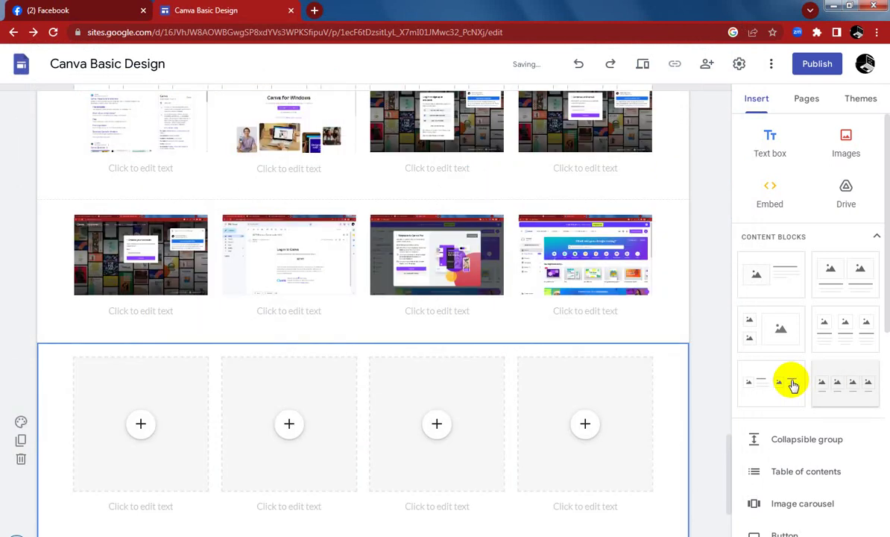
{"action": "left_click", "coordinate": [137, 298]}
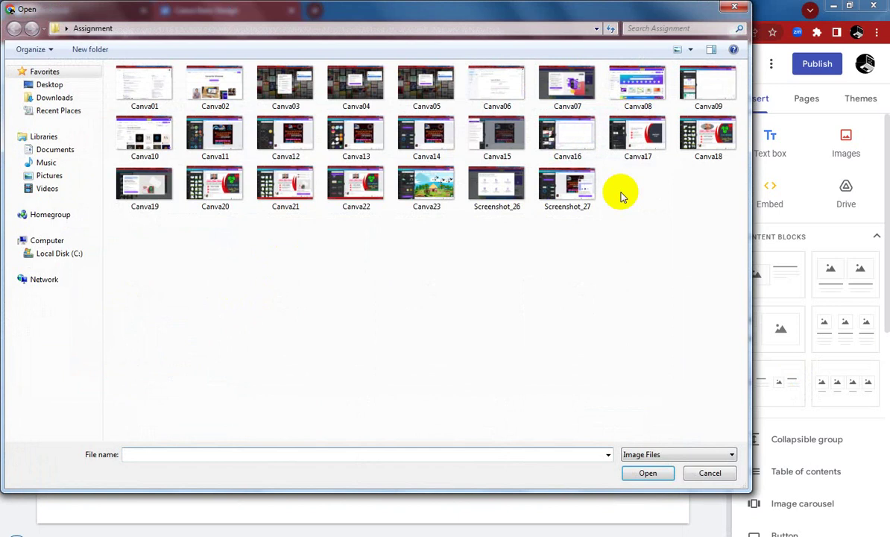
{"action": "double_click", "coordinate": [702, 90]}
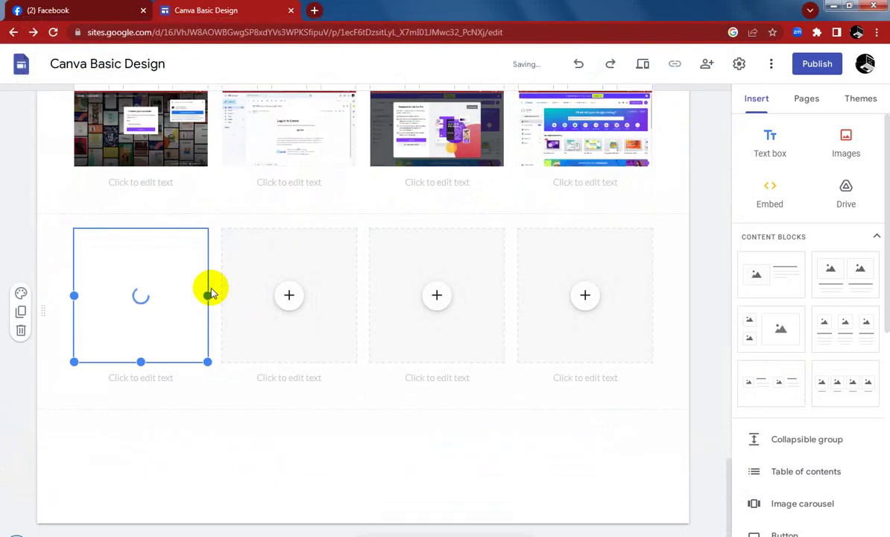
{"action": "left_click", "coordinate": [118, 211]}
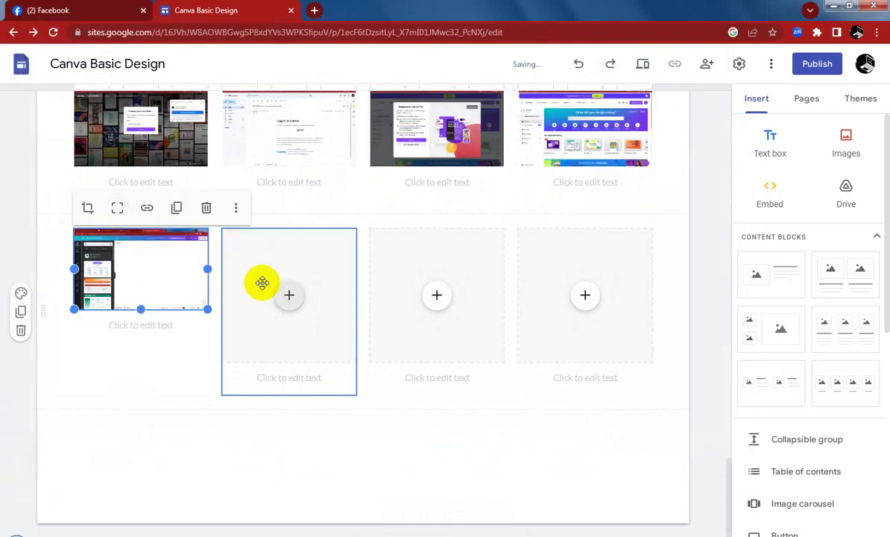
- Upload Canva10 into the second placeholder of the third four-image block and uncrop it
{"action": "left_click", "coordinate": [290, 302]}
{"action": "left_click", "coordinate": [317, 335]}
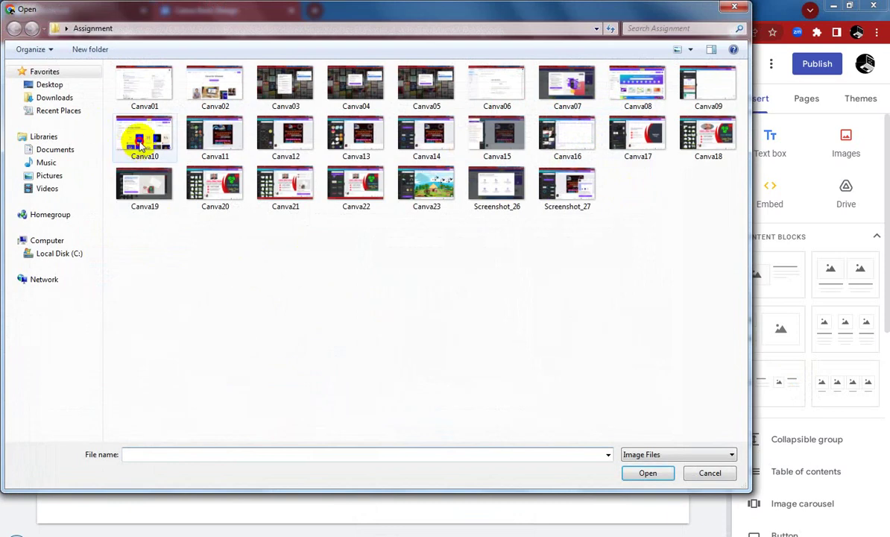
{"action": "double_click", "coordinate": [139, 147]}
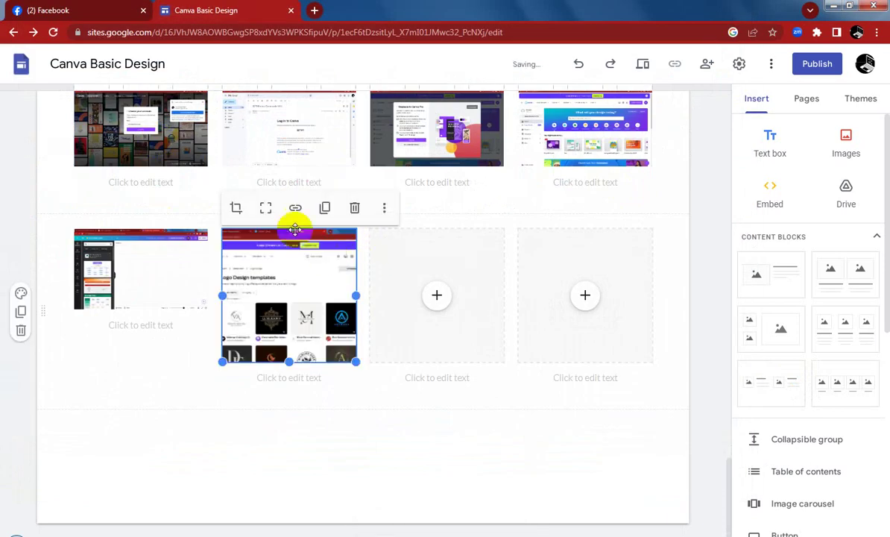
{"action": "left_click", "coordinate": [268, 209]}
- Upload Canva11 into the third placeholder of the third four-image block and uncrop it
{"action": "left_click", "coordinate": [440, 297]}
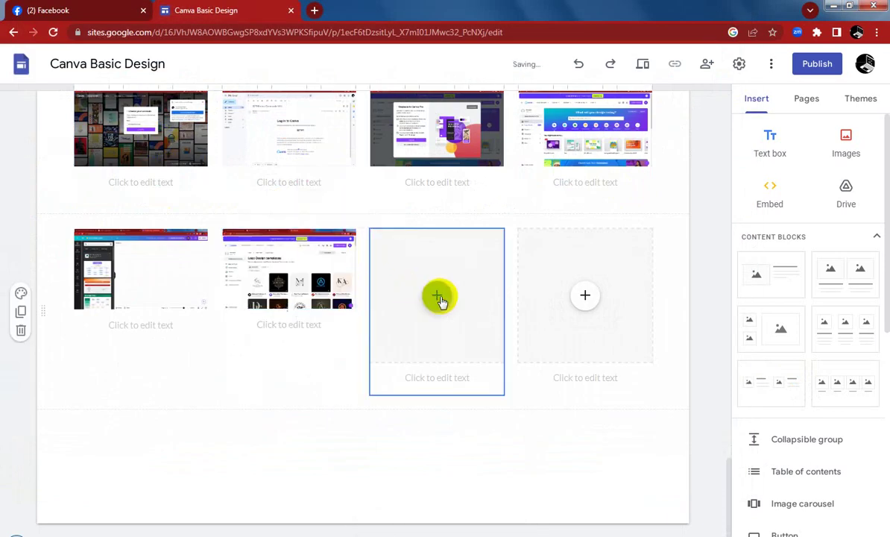
{"action": "left_click", "coordinate": [456, 334]}
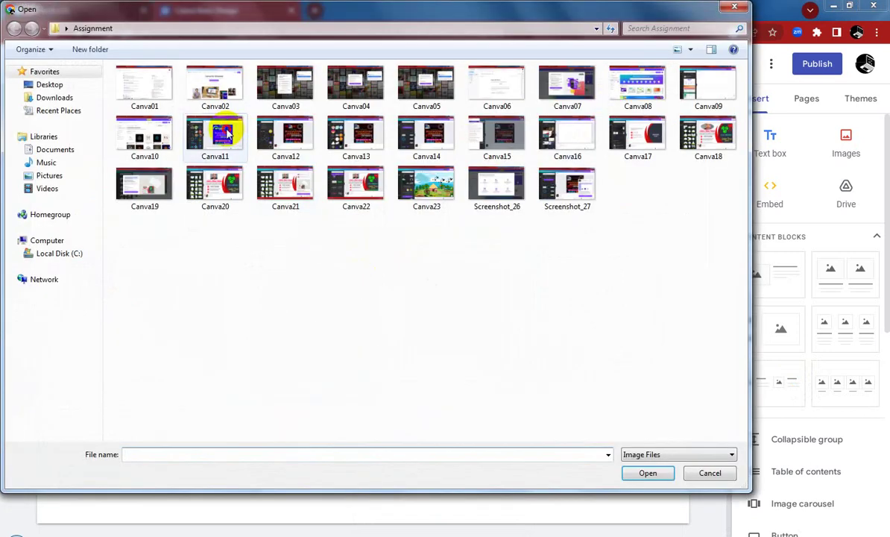
{"action": "double_click", "coordinate": [228, 132]}
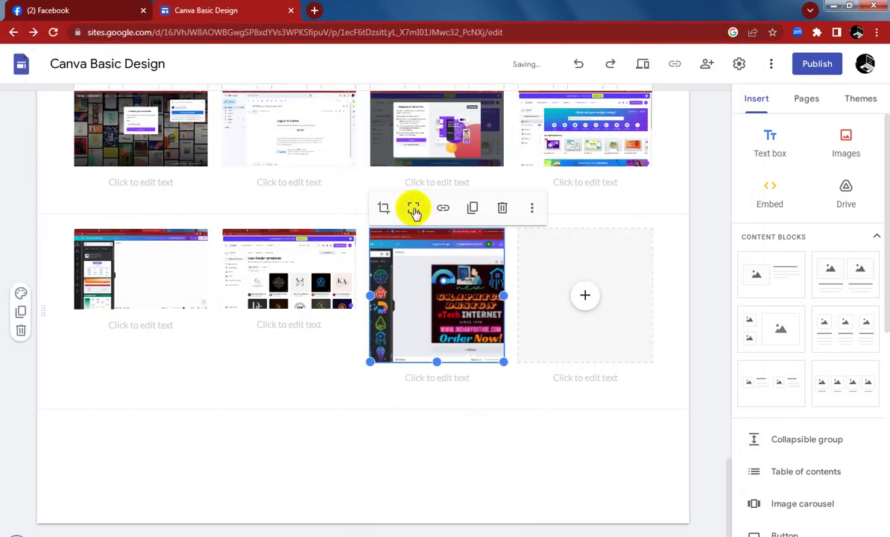
{"action": "left_click", "coordinate": [415, 210]}
- Upload Canva12 into the fourth placeholder of the third four-image block and uncrop it
{"action": "left_click", "coordinate": [587, 299]}
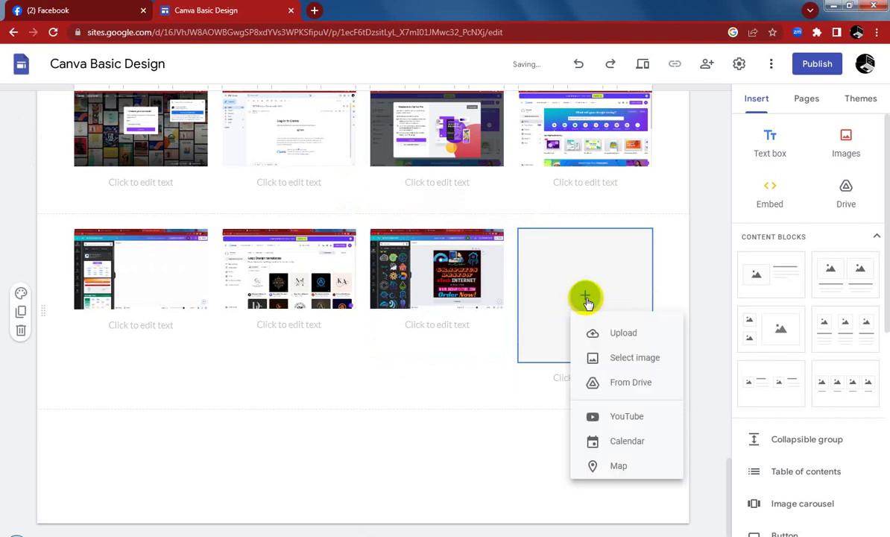
{"action": "left_click", "coordinate": [616, 337]}
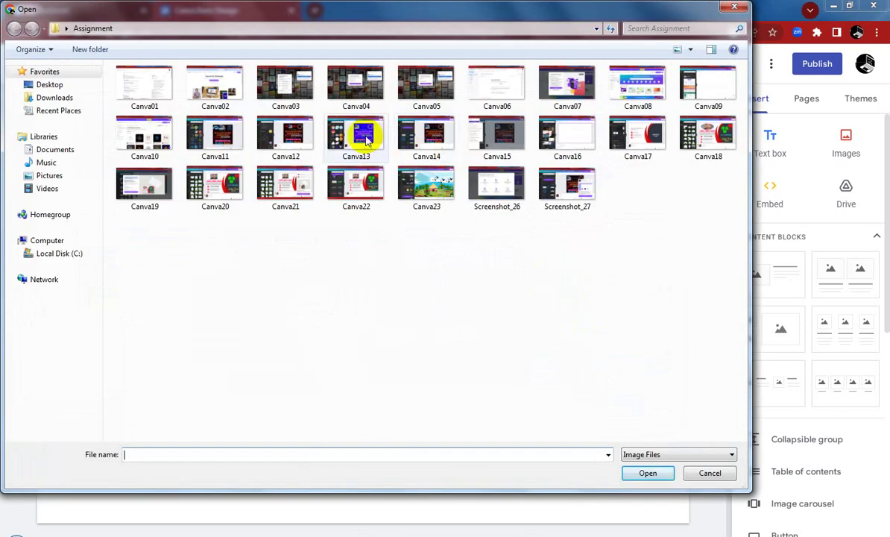
{"action": "double_click", "coordinate": [302, 136]}
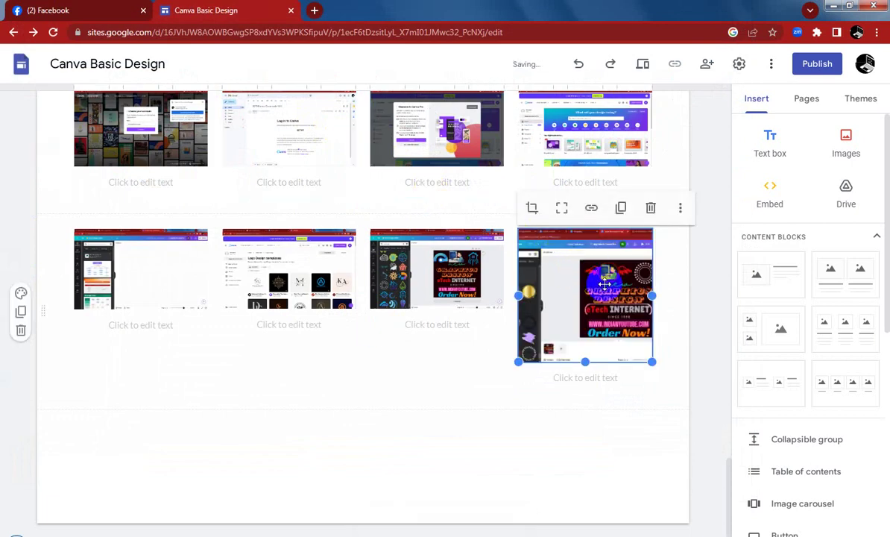
{"action": "left_click", "coordinate": [560, 211]}
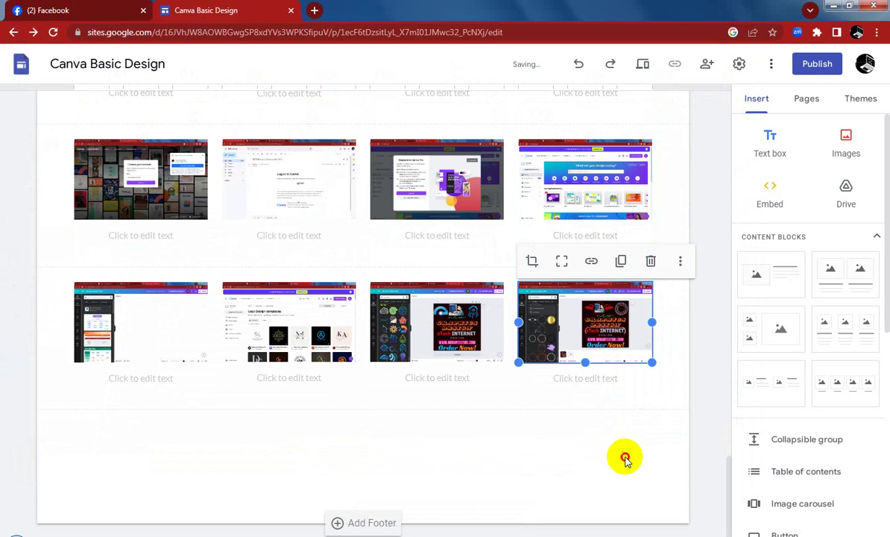
{"action": "left_click", "coordinate": [624, 425]}
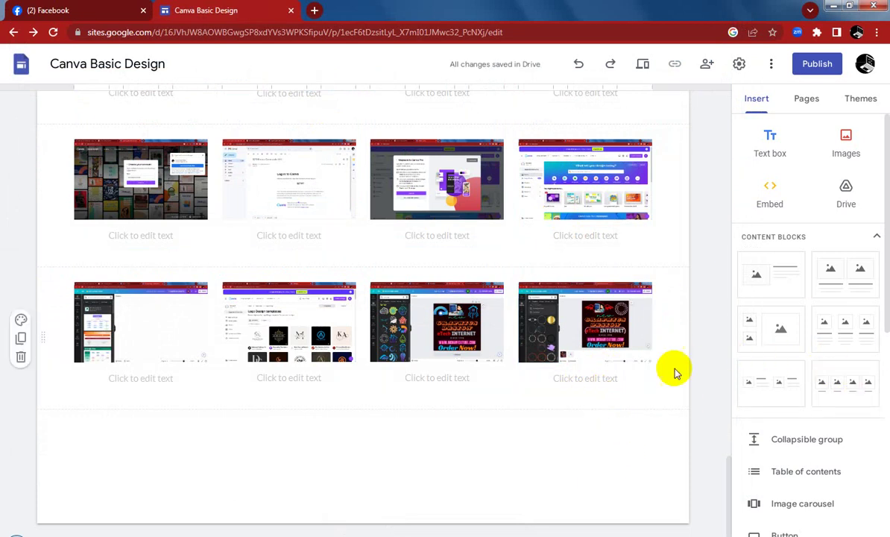
{"action": "scroll", "coordinate": [634, 373], "scroll_direction": "up", "scroll_amount": 3}
{"action": "left_click", "coordinate": [585, 179]}
{"action": "scroll", "coordinate": [586, 352], "scroll_direction": "up", "scroll_amount": 3}
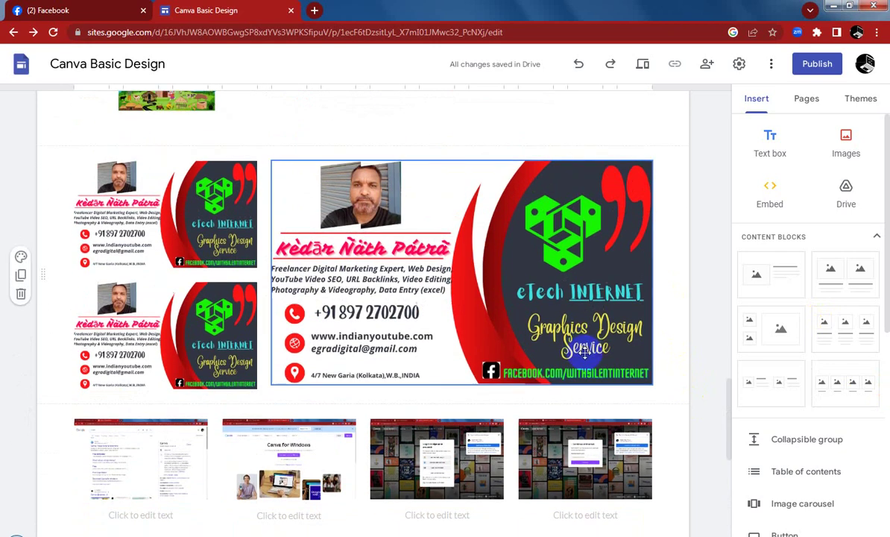
{"action": "scroll", "coordinate": [586, 352], "scroll_direction": "down", "scroll_amount": 6}
{"action": "left_click", "coordinate": [587, 352]}
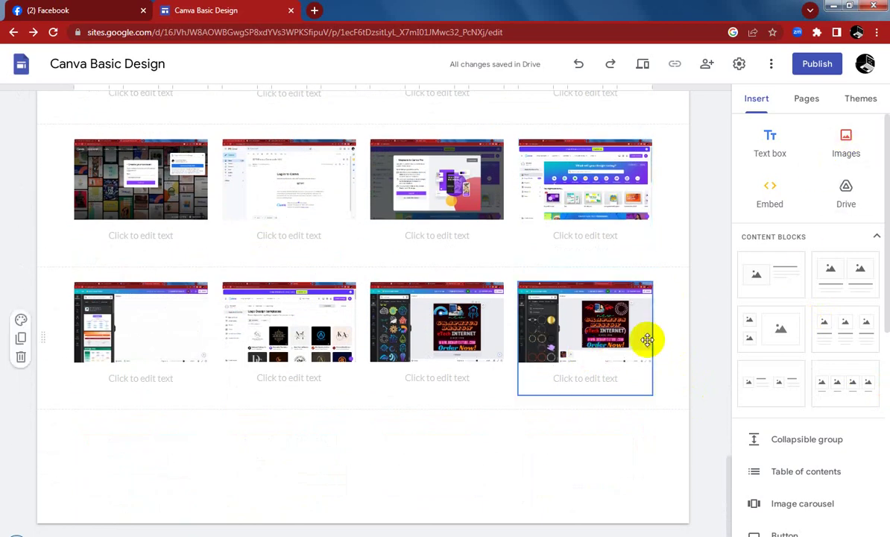
{"action": "left_click", "coordinate": [846, 140]}
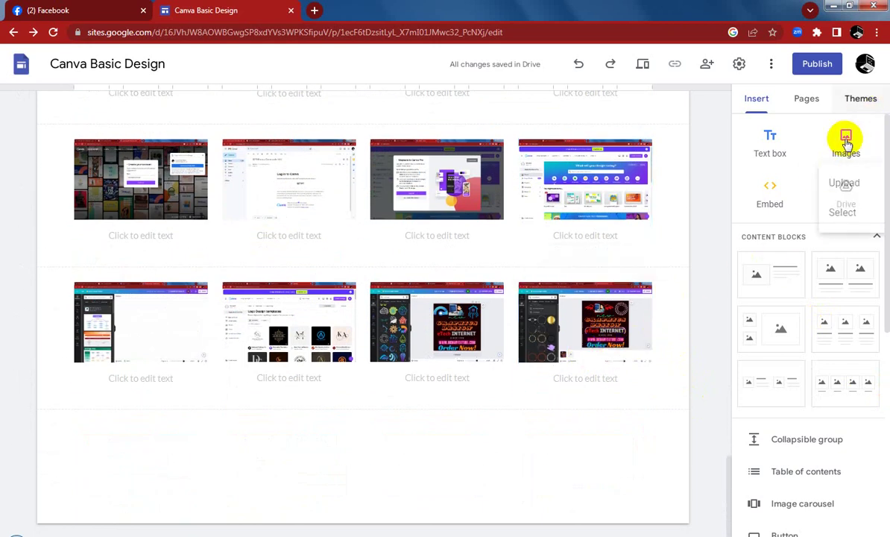
{"action": "left_click", "coordinate": [846, 149]}
{"action": "left_click", "coordinate": [582, 184]}
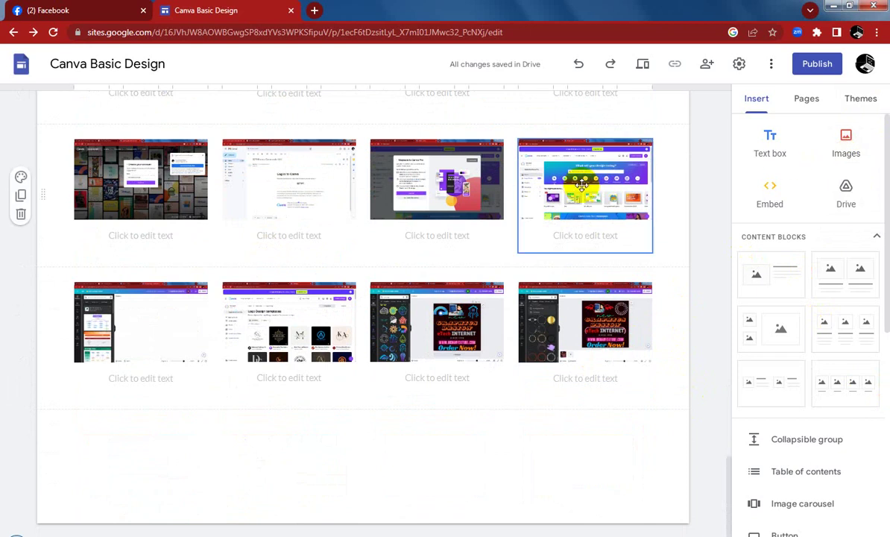
{"action": "left_click", "coordinate": [710, 179]}
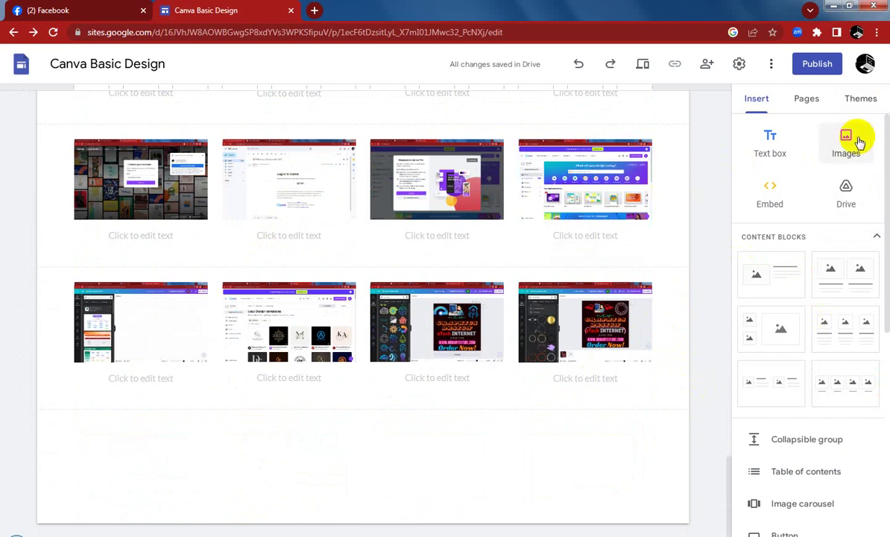
- Upload the images from Canva13 through Screenshot_27 together from the Assignment folder onto the page
{"action": "left_click", "coordinate": [847, 149]}
{"action": "left_click", "coordinate": [845, 183]}
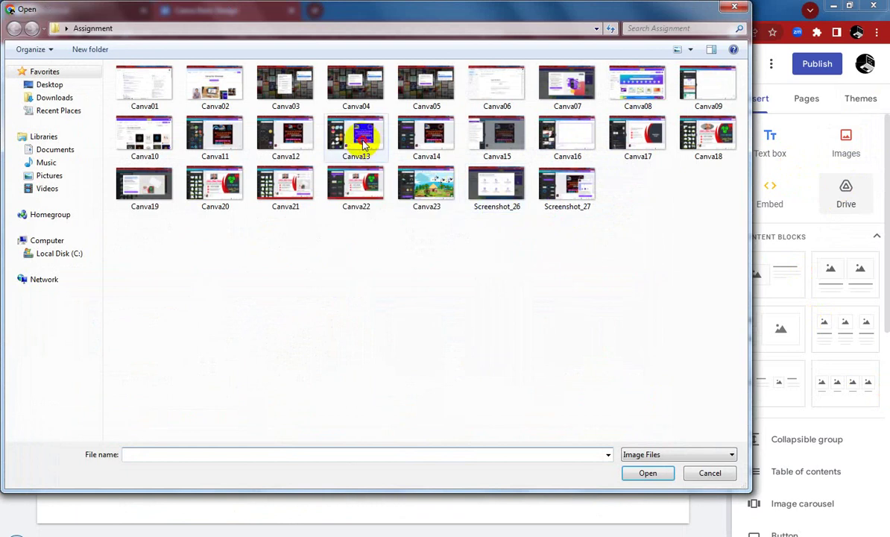
{"action": "left_click", "coordinate": [356, 138]}
{"action": "left_click", "coordinate": [576, 200], "text": "shift"}
{"action": "left_click", "coordinate": [648, 473]}
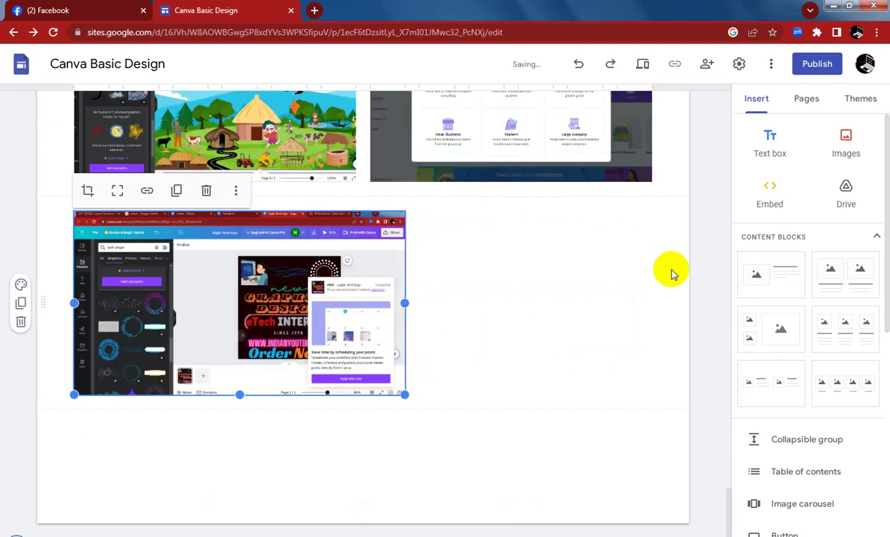
- Review the draft page from the last uploaded screenshot up through the image blocks and assignment text to the header
{"action": "scroll", "coordinate": [620, 296], "scroll_direction": "up", "scroll_amount": 8}
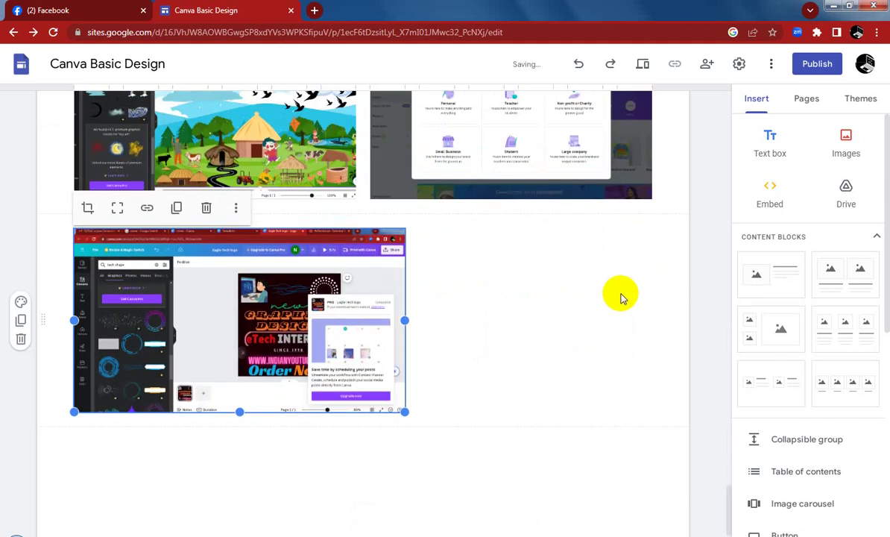
{"action": "scroll", "coordinate": [629, 313], "scroll_direction": "up", "scroll_amount": 10}
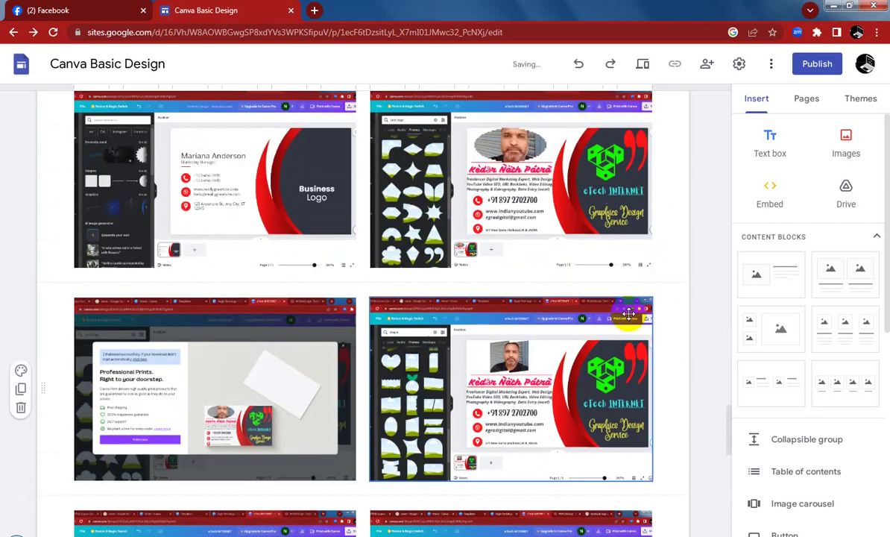
{"action": "scroll", "coordinate": [631, 312], "scroll_direction": "up", "scroll_amount": 15}
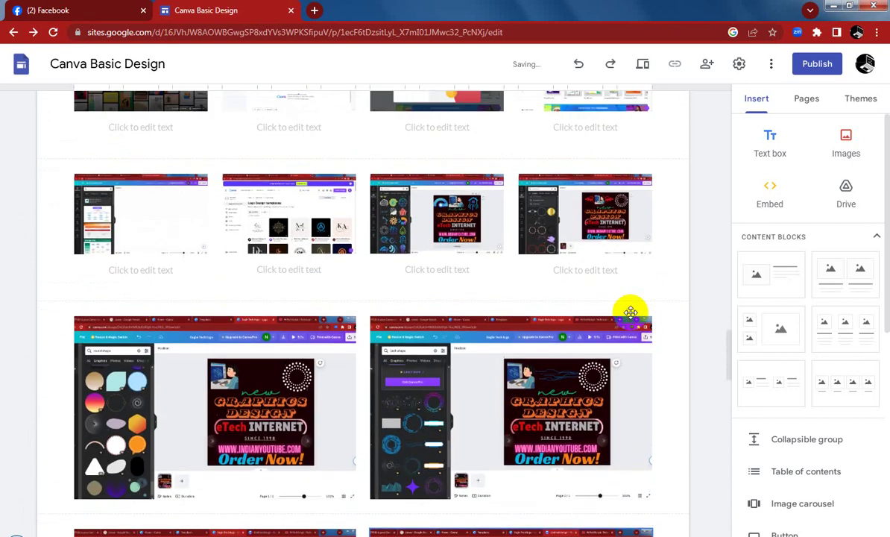
{"action": "scroll", "coordinate": [630, 313], "scroll_direction": "up", "scroll_amount": 6}
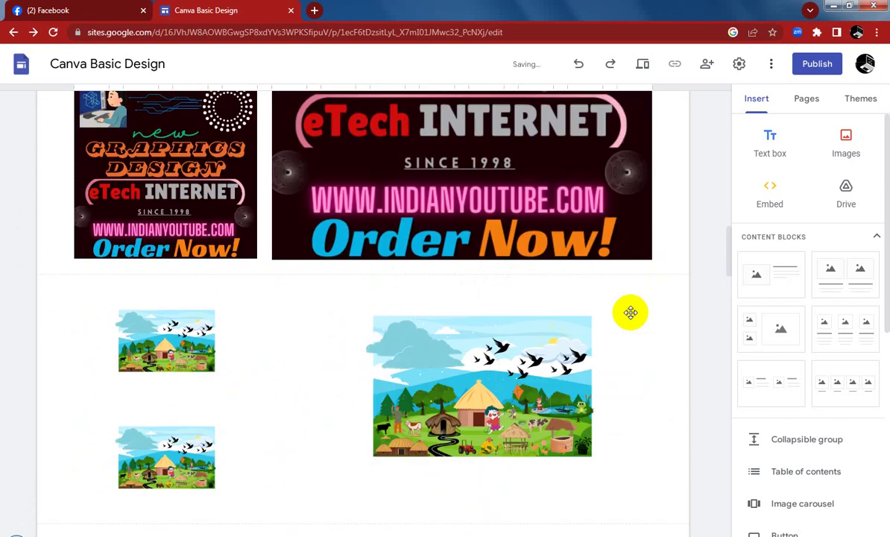
{"action": "scroll", "coordinate": [631, 312], "scroll_direction": "up", "scroll_amount": 8}
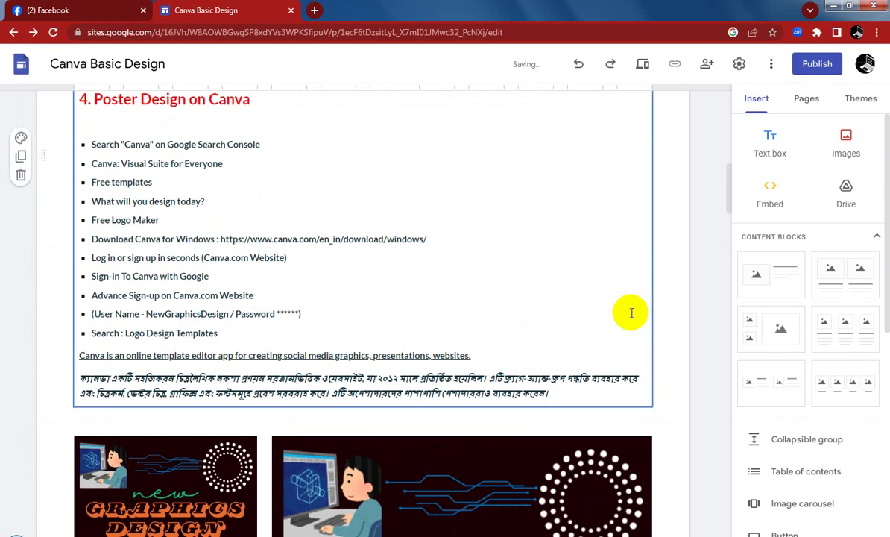
{"action": "scroll", "coordinate": [631, 313], "scroll_direction": "up", "scroll_amount": 10}
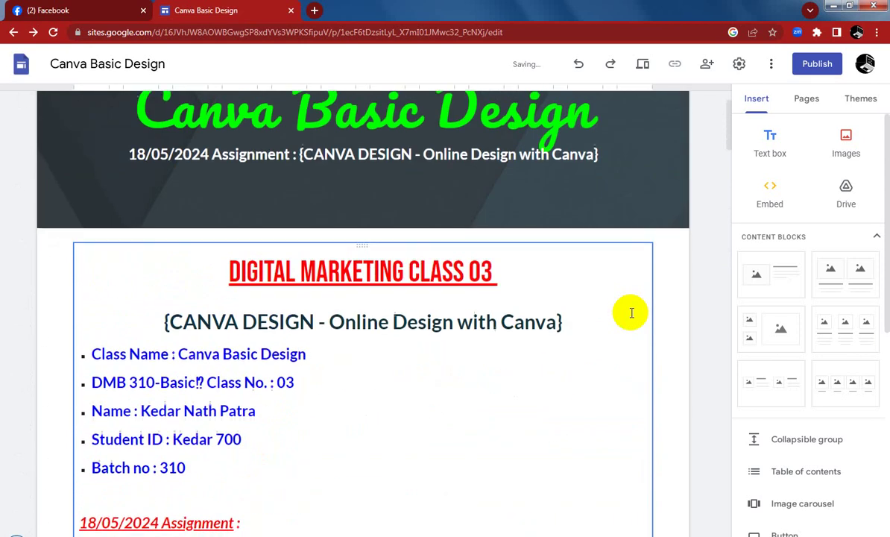
{"action": "scroll", "coordinate": [631, 312], "scroll_direction": "down", "scroll_amount": 2}
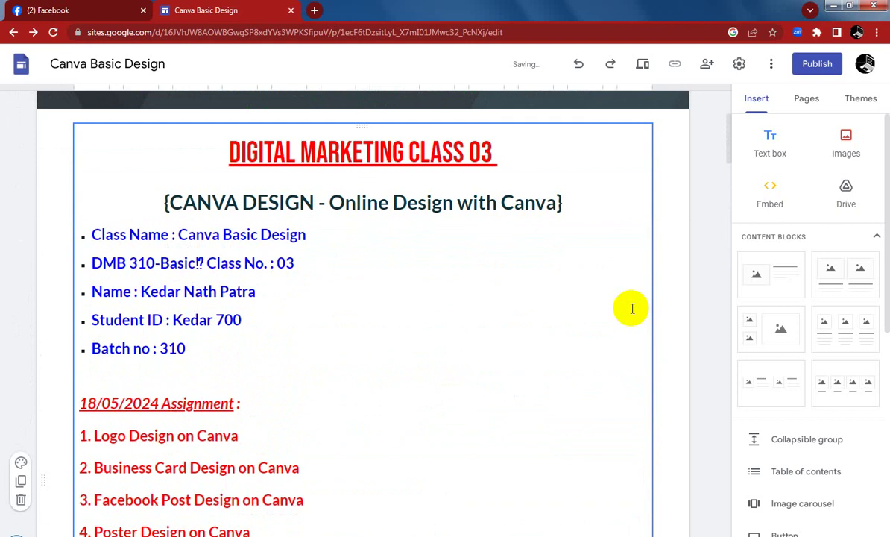
{"action": "scroll", "coordinate": [624, 307], "scroll_direction": "up", "scroll_amount": 4}
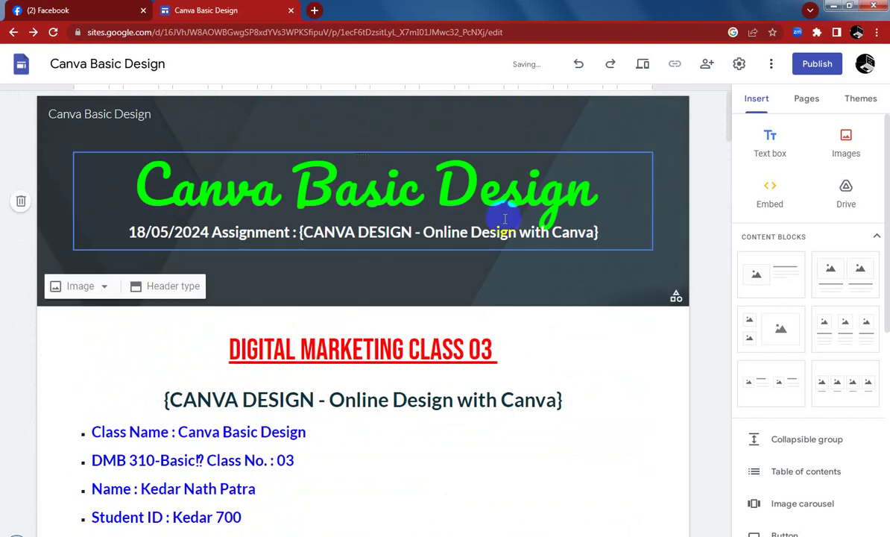
{"action": "scroll", "coordinate": [574, 300], "scroll_direction": "down", "scroll_amount": 3}
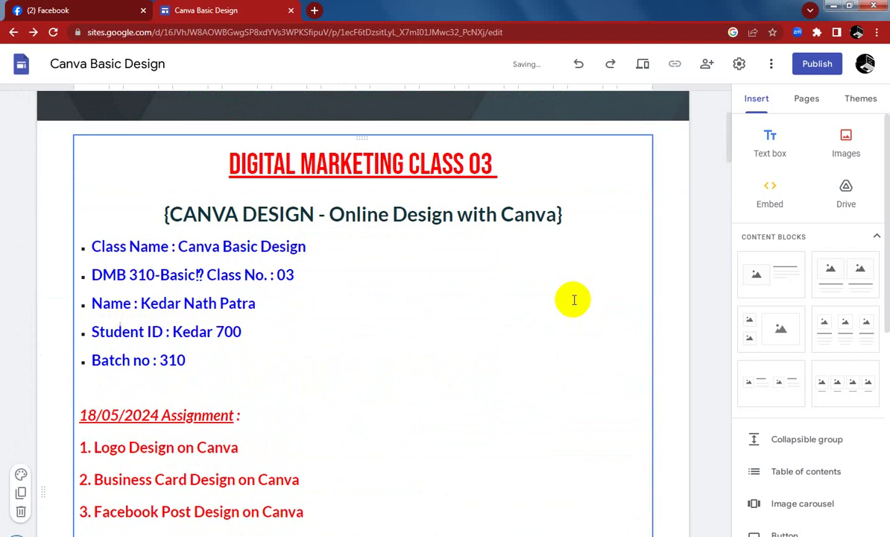
{"action": "scroll", "coordinate": [514, 274], "scroll_direction": "up", "scroll_amount": 3}
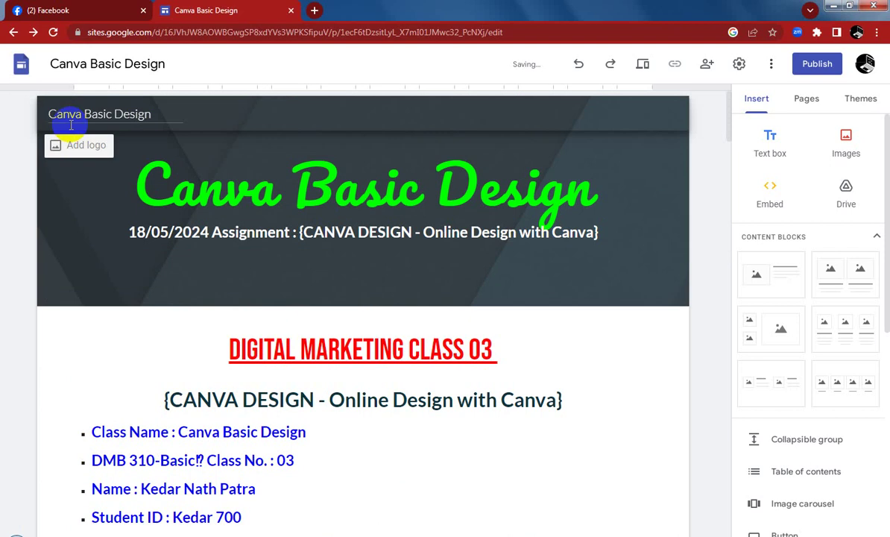
{"action": "left_click", "coordinate": [59, 149]}
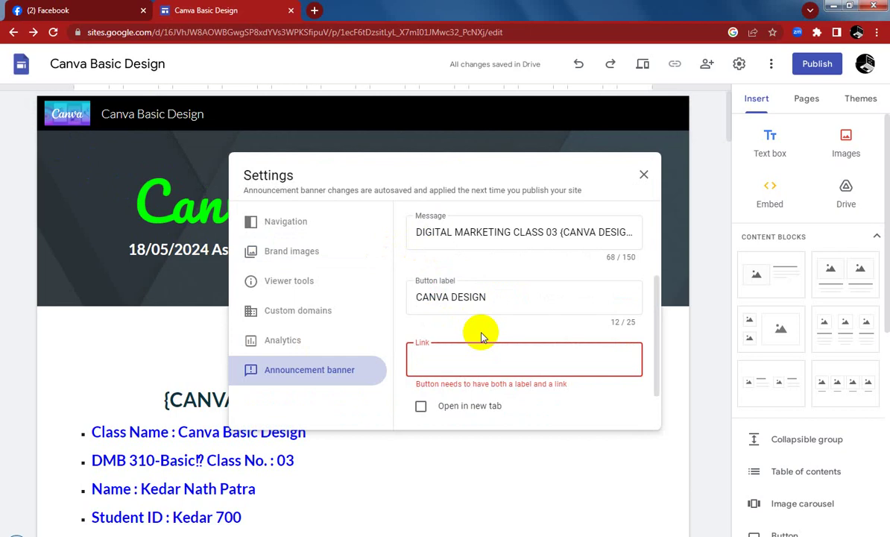
{"action": "type", "text": "https://www.facebook.com/withsilentinternet"}
{"action": "scroll", "coordinate": [513, 358], "scroll_direction": "down", "scroll_amount": 2}
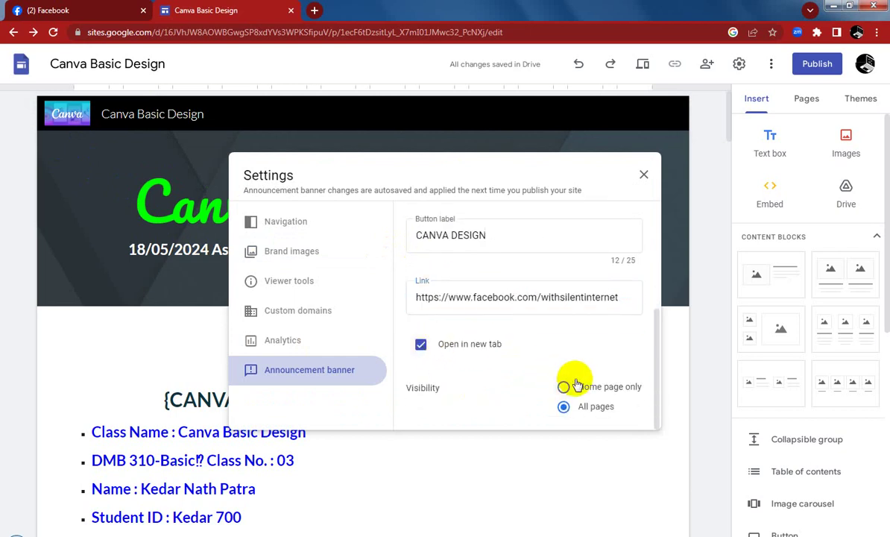
{"action": "left_click", "coordinate": [645, 175]}
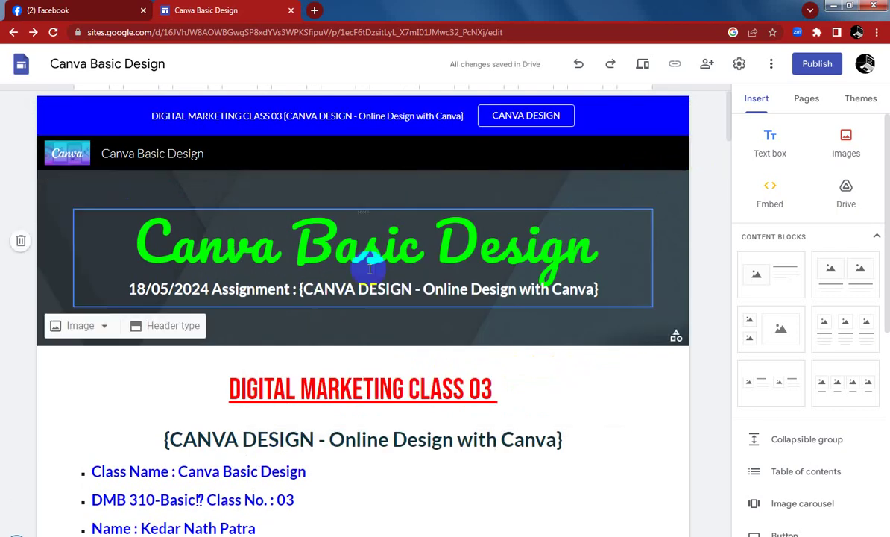
- Publish the site at the web address canva-basic-design, and dismiss the introduction to reviewing changes before publishing
{"action": "scroll", "coordinate": [382, 339], "scroll_direction": "down", "scroll_amount": 2}
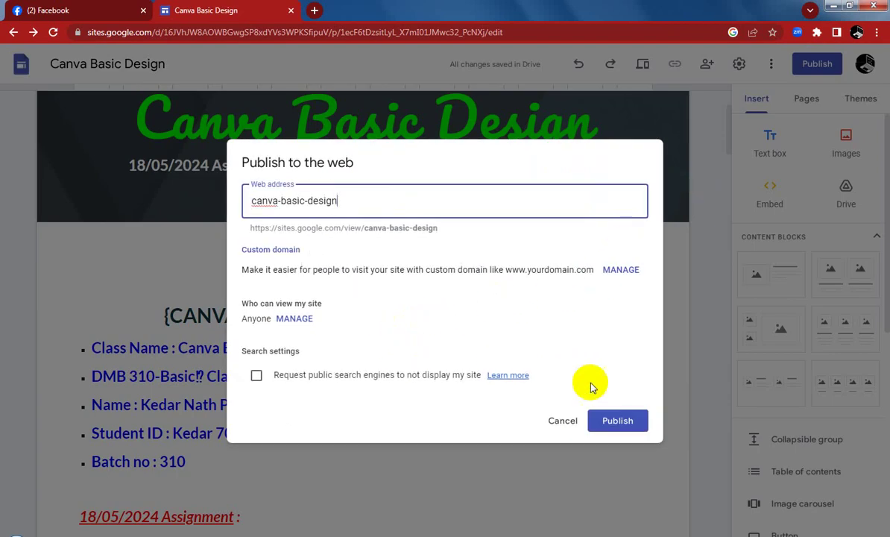
{"action": "left_click", "coordinate": [624, 422]}
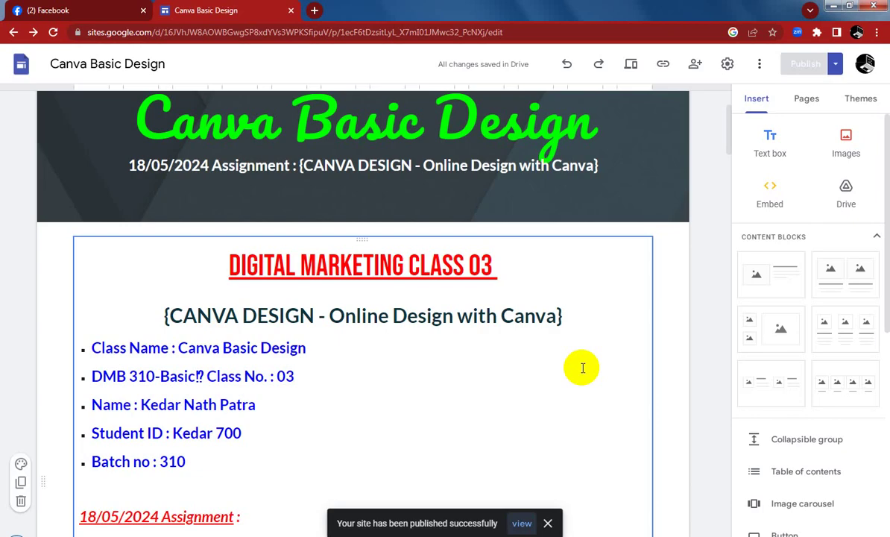
{"action": "left_click", "coordinate": [806, 65]}
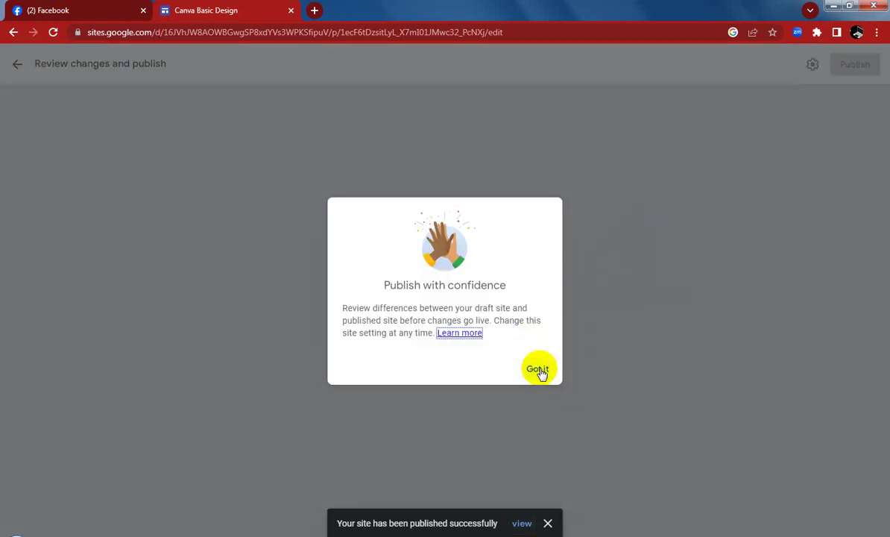
{"action": "left_click", "coordinate": [538, 369]}
{"action": "left_click", "coordinate": [465, 323]}
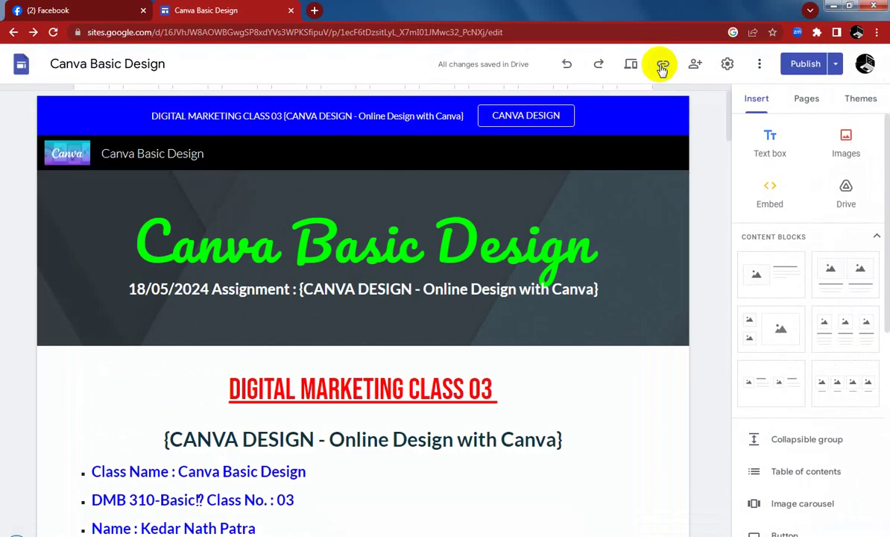
- Copy the published site link and open it in a new browser tab
{"action": "left_click", "coordinate": [661, 67]}
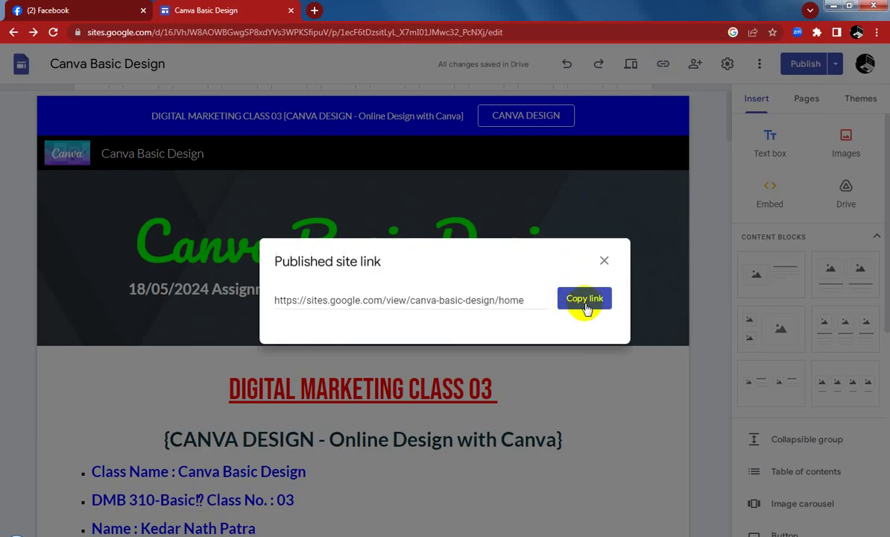
{"action": "left_click", "coordinate": [588, 301]}
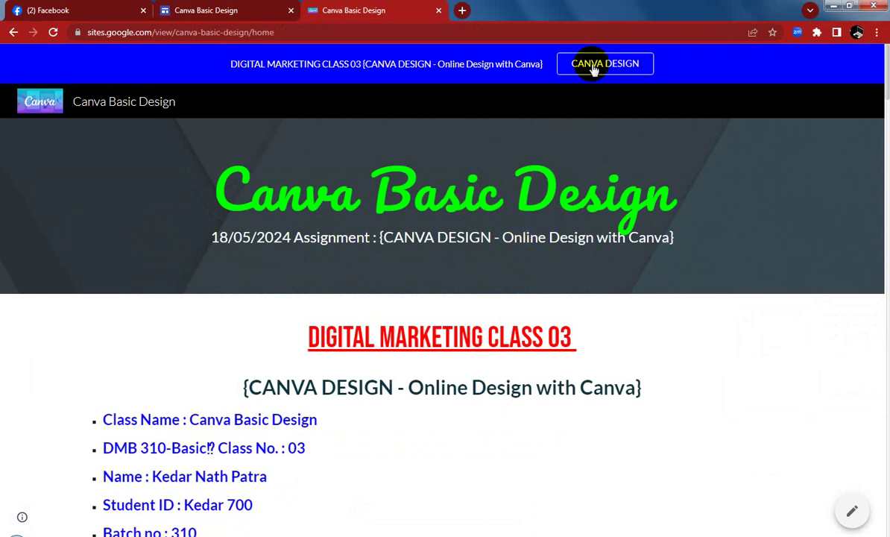
- Examine the published Canva Basic Design page, checking its banner, text, design images and screenshot blocks down to the last image
{"action": "scroll", "coordinate": [645, 225], "scroll_direction": "down", "scroll_amount": 3}
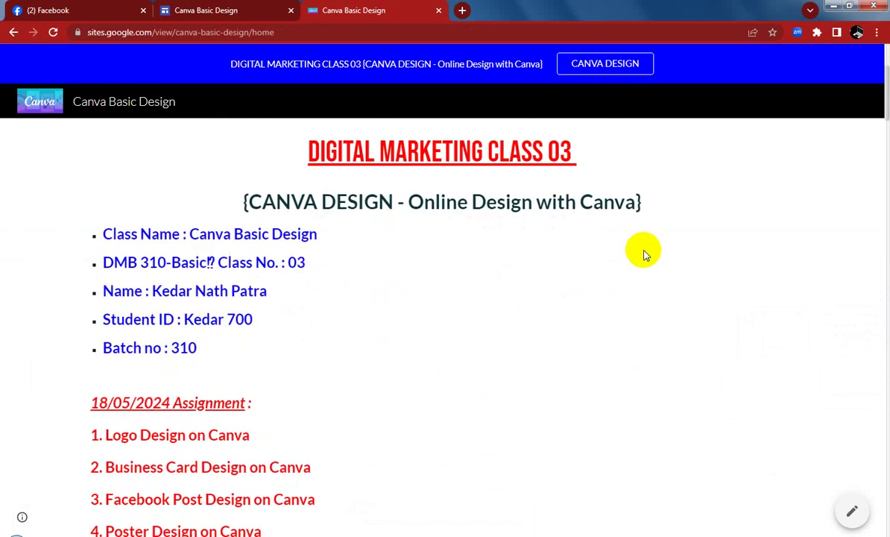
{"action": "scroll", "coordinate": [645, 253], "scroll_direction": "down", "scroll_amount": 8}
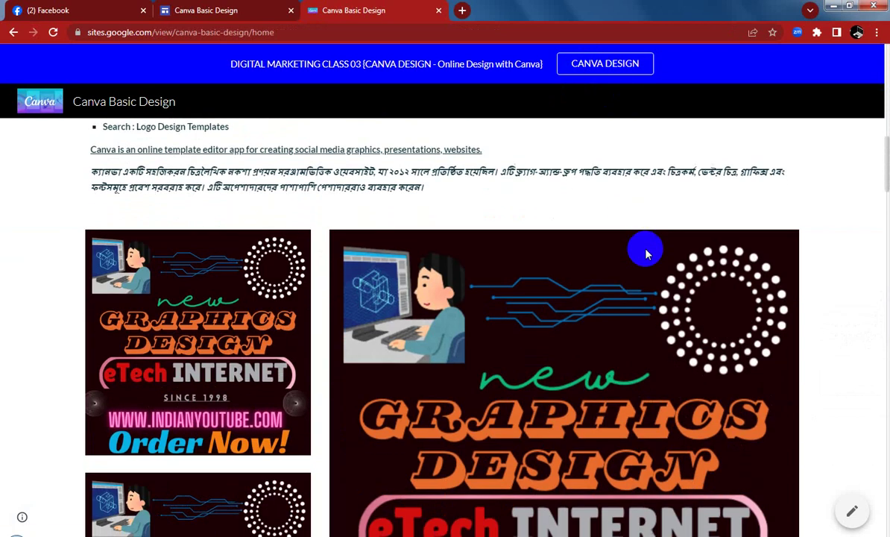
{"action": "scroll", "coordinate": [646, 254], "scroll_direction": "down", "scroll_amount": 12}
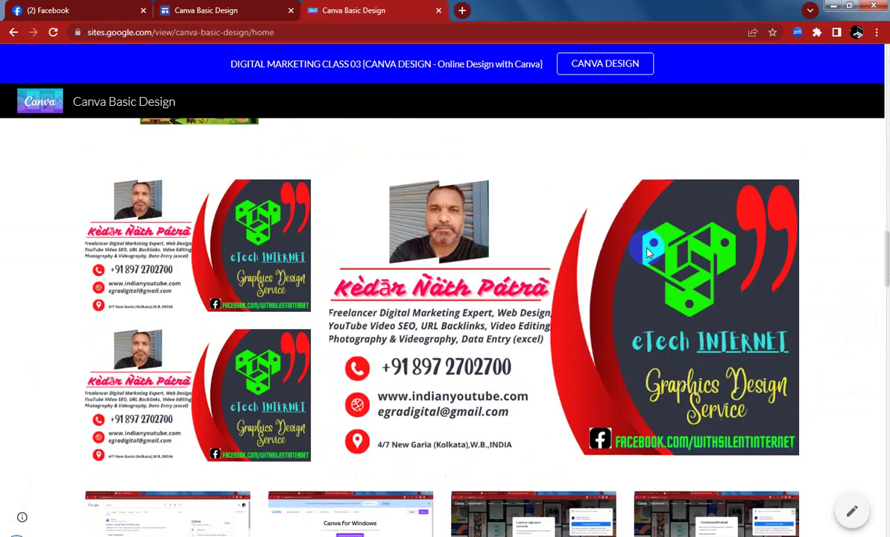
{"action": "scroll", "coordinate": [647, 253], "scroll_direction": "down", "scroll_amount": 4}
{"action": "scroll", "coordinate": [647, 253], "scroll_direction": "up", "scroll_amount": 2}
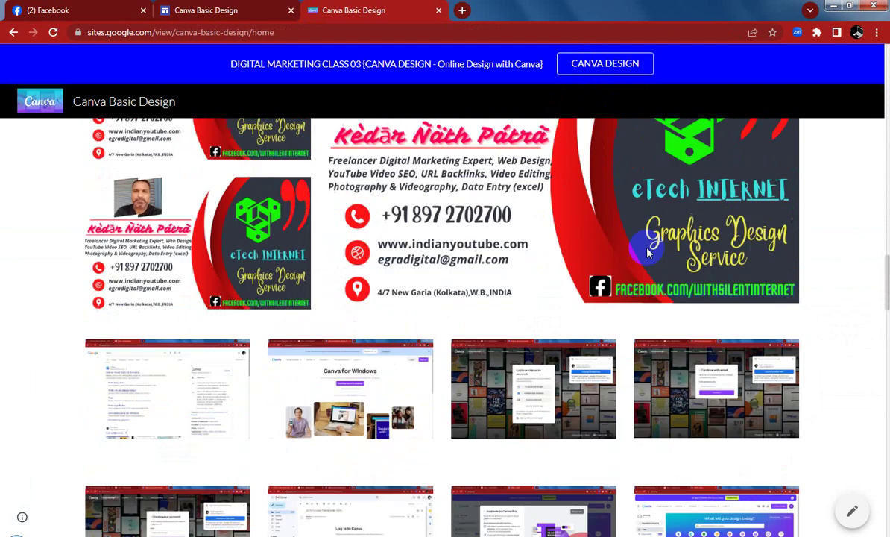
{"action": "scroll", "coordinate": [647, 254], "scroll_direction": "up", "scroll_amount": 1}
{"action": "scroll", "coordinate": [461, 264], "scroll_direction": "down", "scroll_amount": 7}
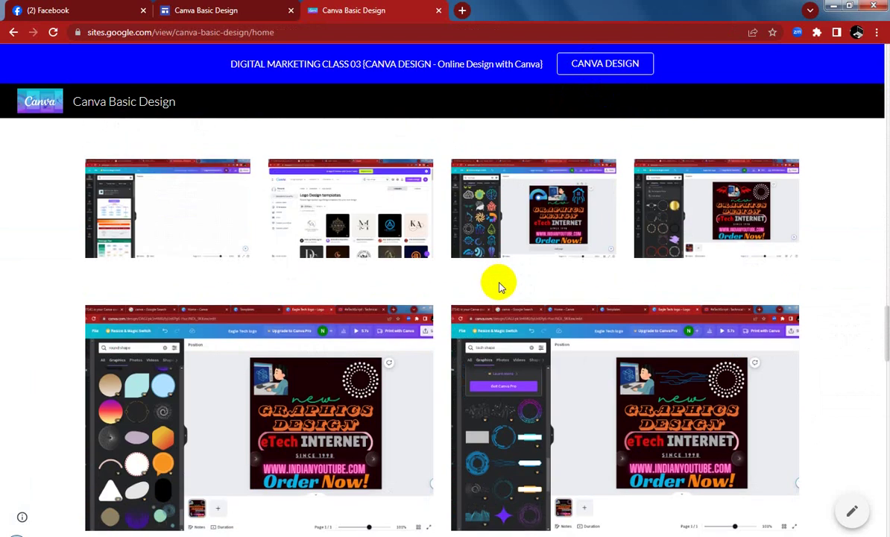
{"action": "scroll", "coordinate": [499, 286], "scroll_direction": "down", "scroll_amount": 4}
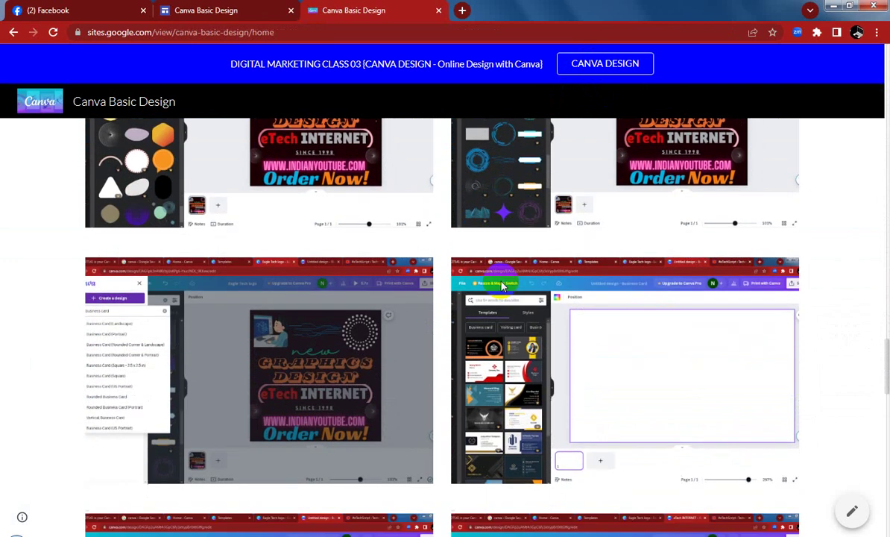
{"action": "scroll", "coordinate": [502, 287], "scroll_direction": "down", "scroll_amount": 1}
{"action": "scroll", "coordinate": [502, 286], "scroll_direction": "down", "scroll_amount": 9}
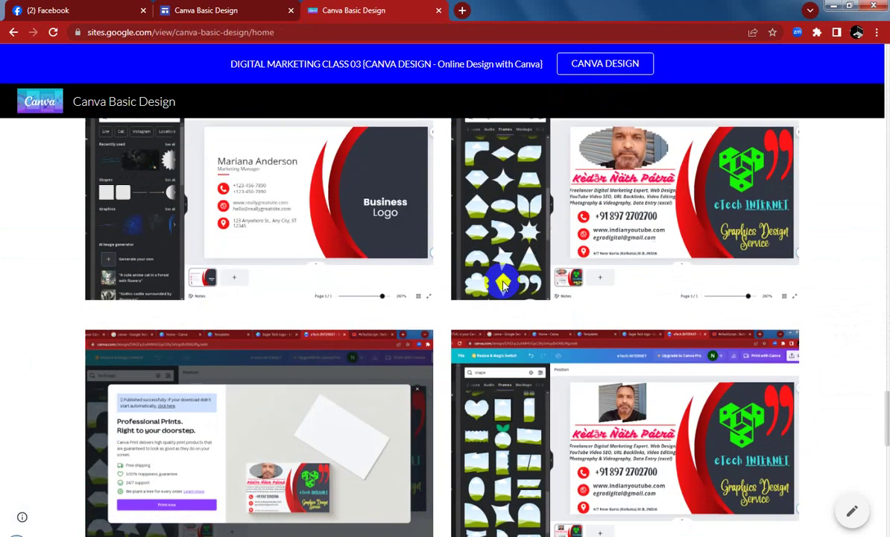
{"action": "scroll", "coordinate": [502, 286], "scroll_direction": "down", "scroll_amount": 4}
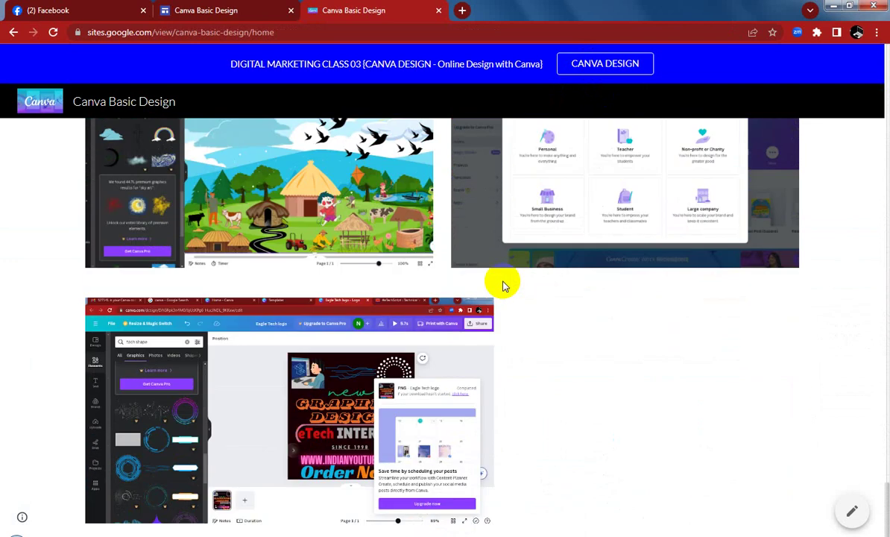
{"action": "scroll", "coordinate": [504, 286], "scroll_direction": "up", "scroll_amount": 12}
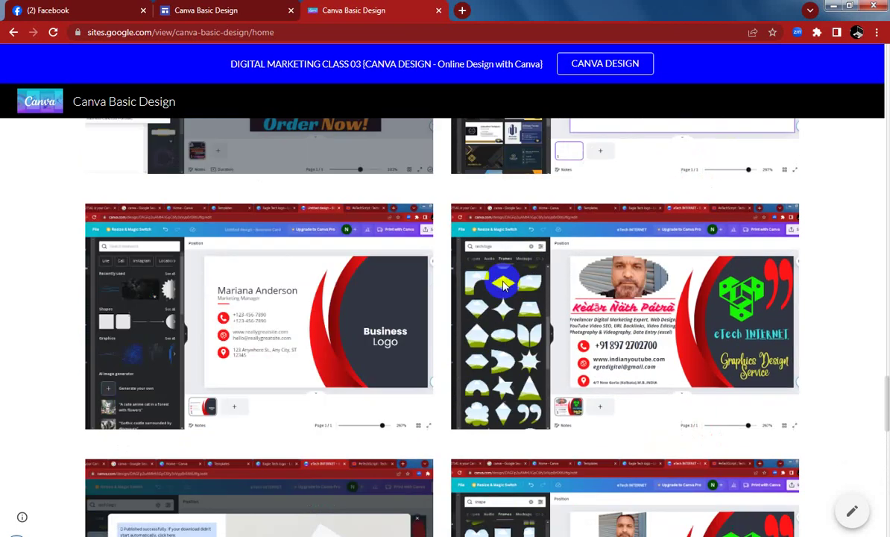
{"action": "scroll", "coordinate": [503, 285], "scroll_direction": "up", "scroll_amount": 15}
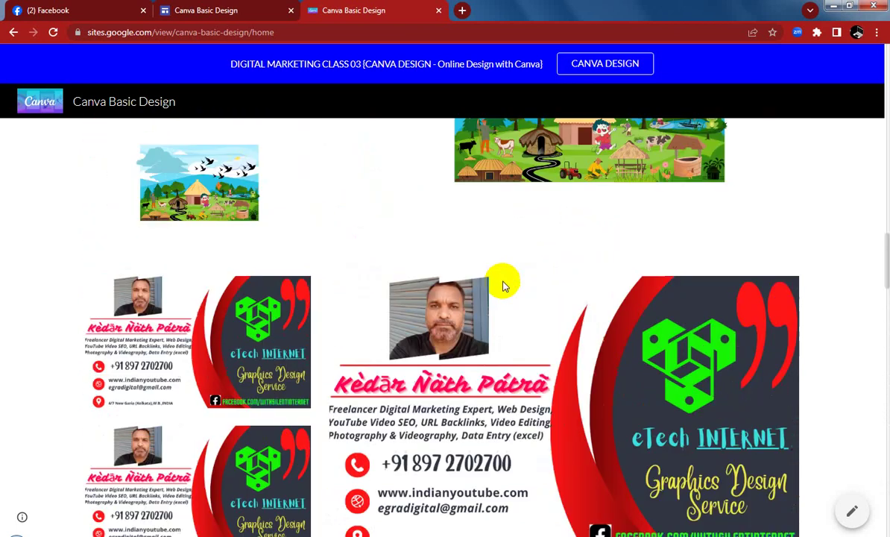